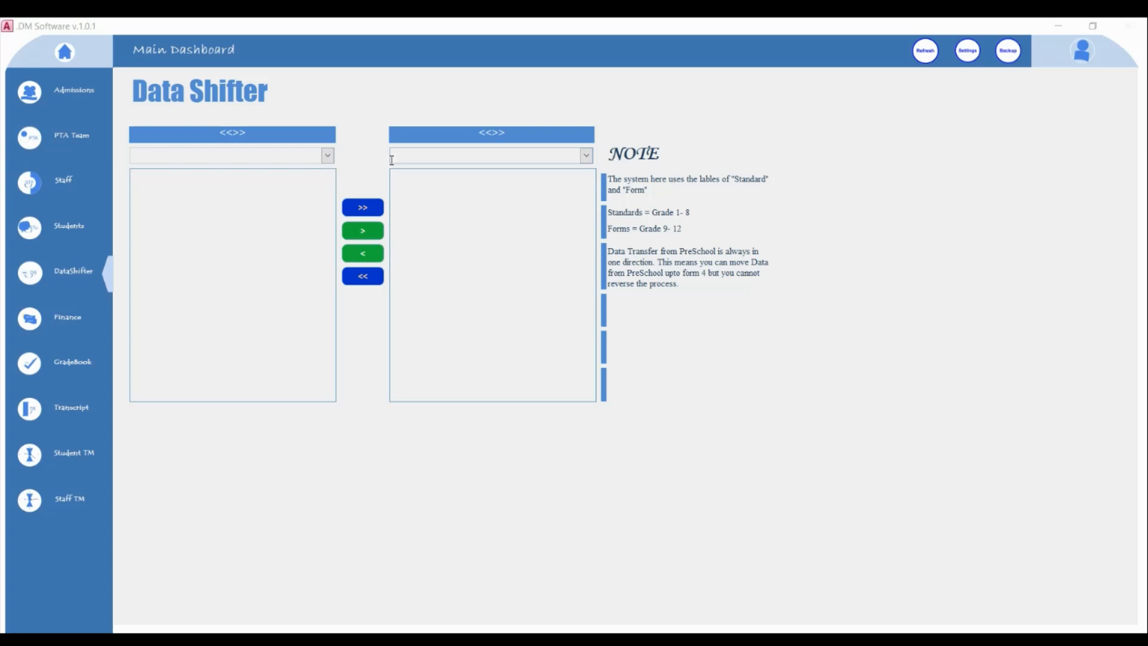
- Load Standard 1 as the first table and Standard 2 as the second, and transfer all Standard 1 students into Standard 2
click(328, 157)
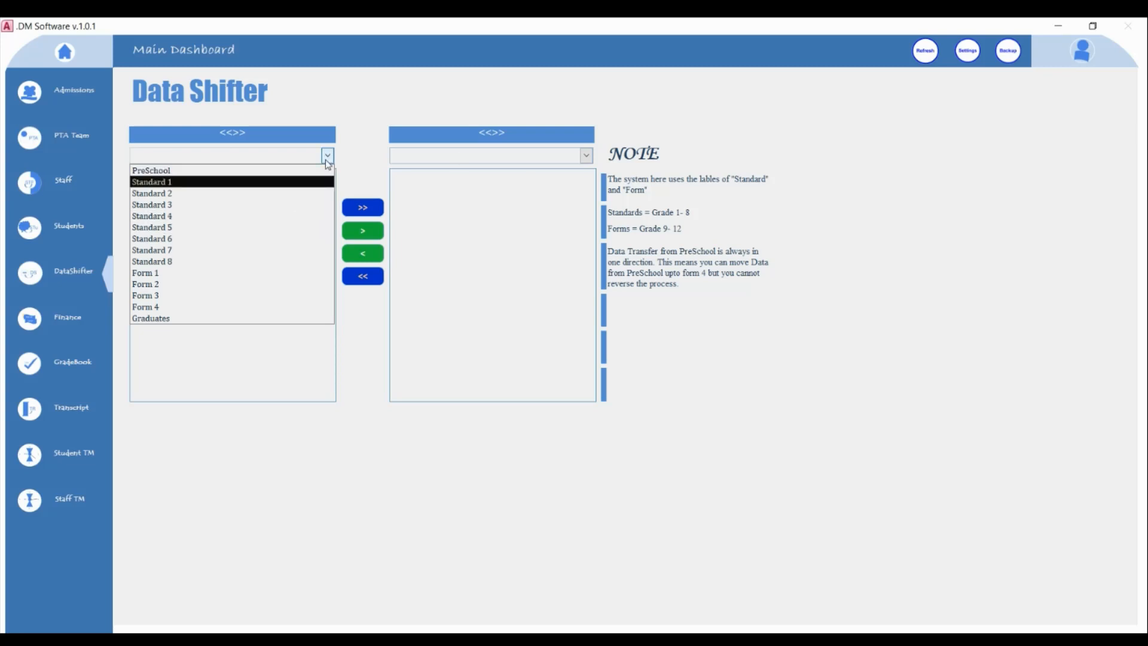
click(172, 183)
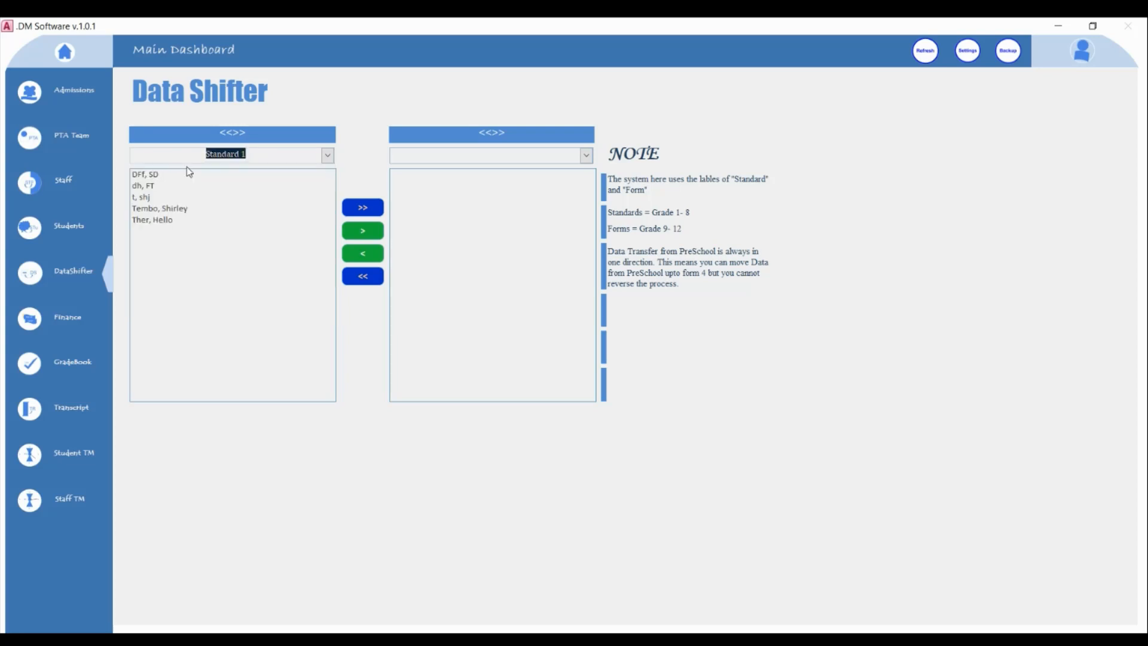
click(585, 156)
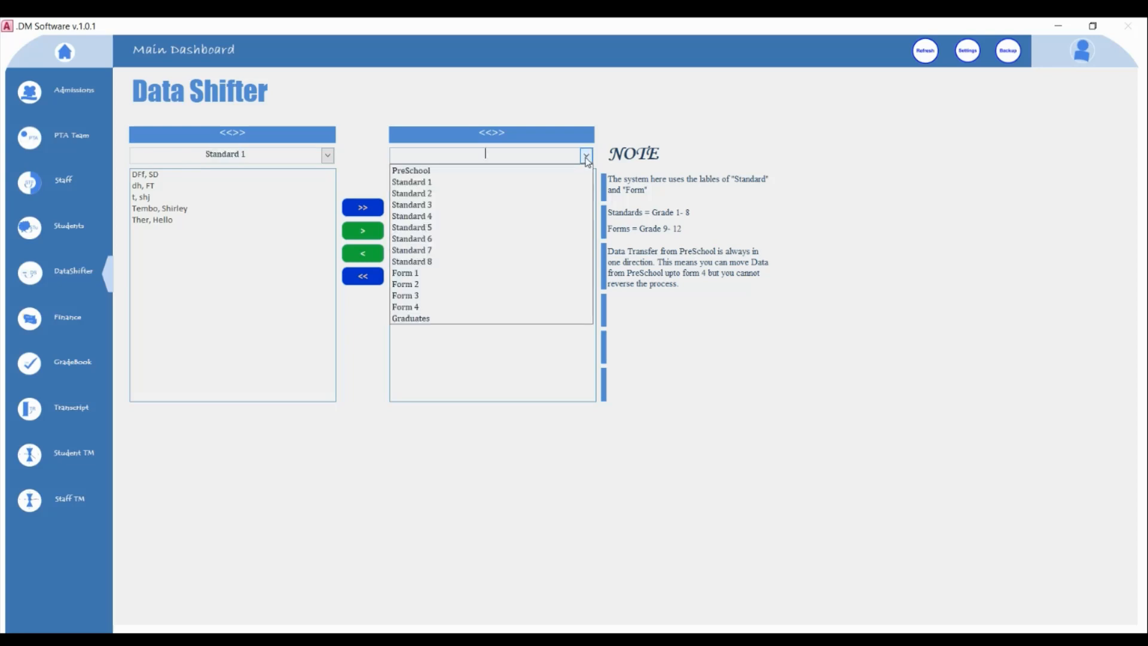
click(455, 193)
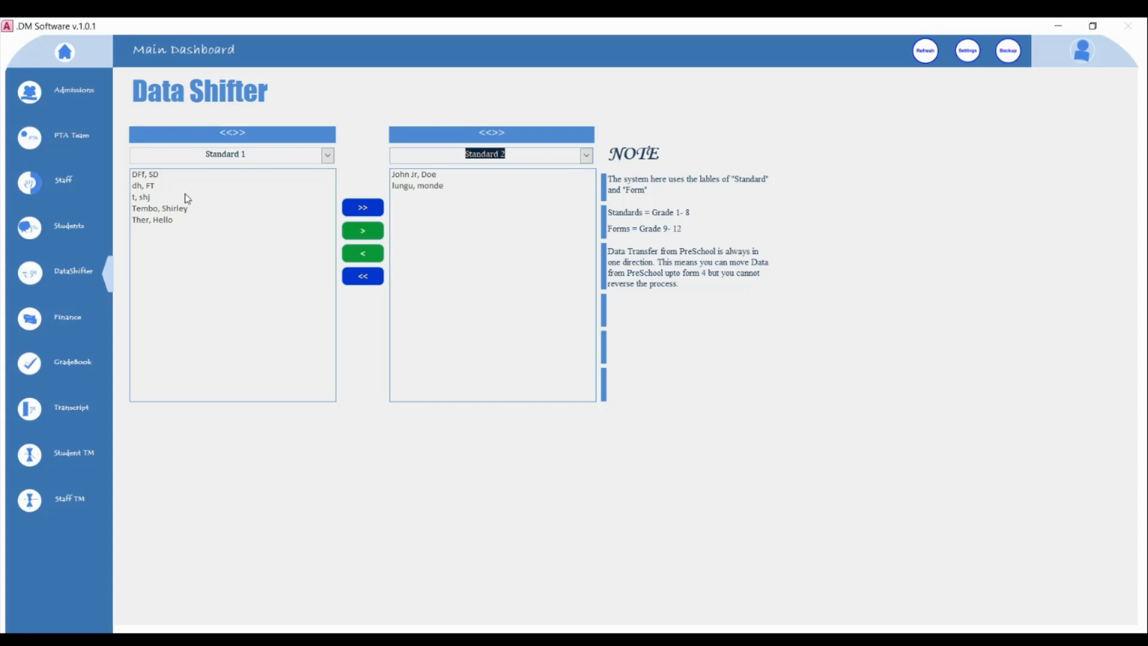
click(364, 208)
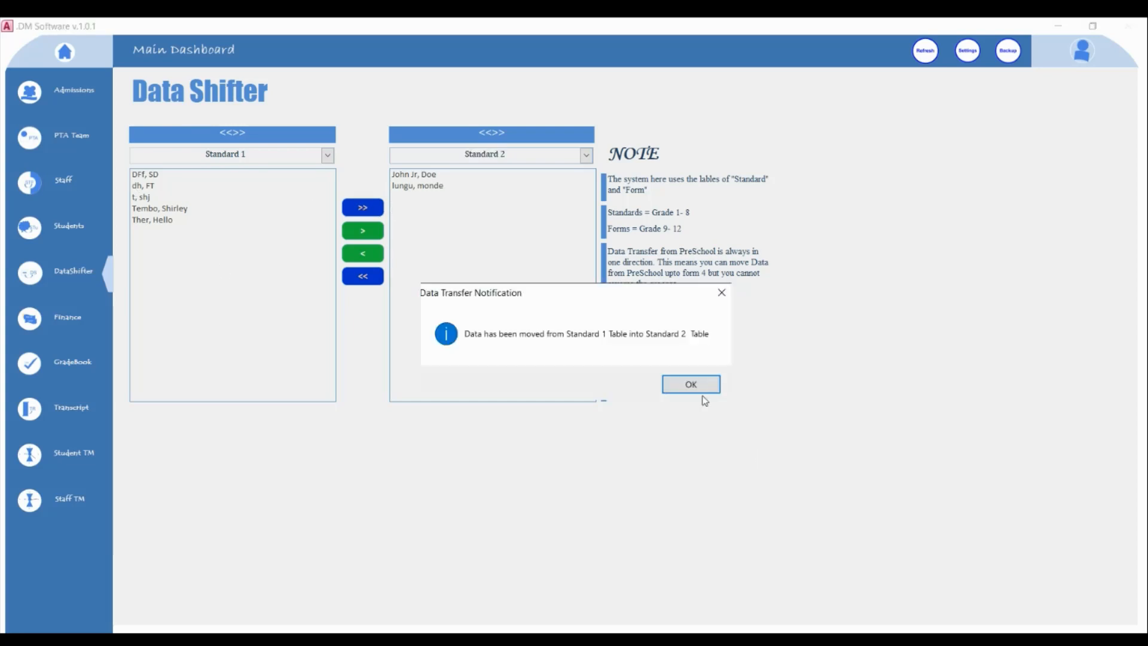
click(688, 384)
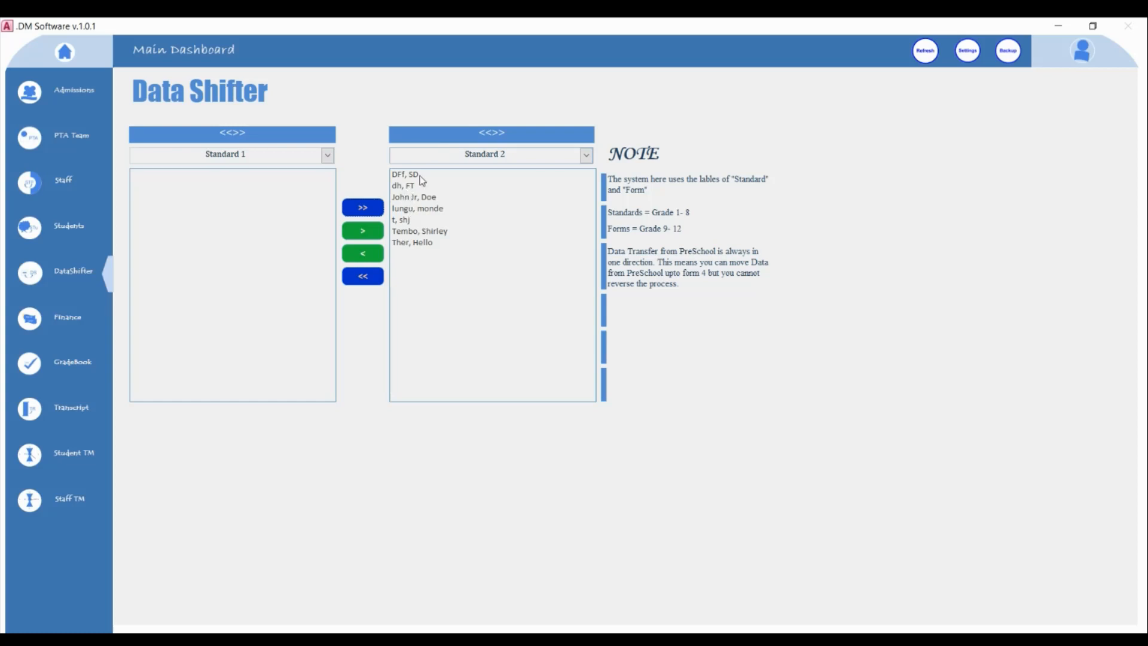
- Return the fourth-listed student and the last-listed student individually from Standard 2 to Standard 1
click(410, 210)
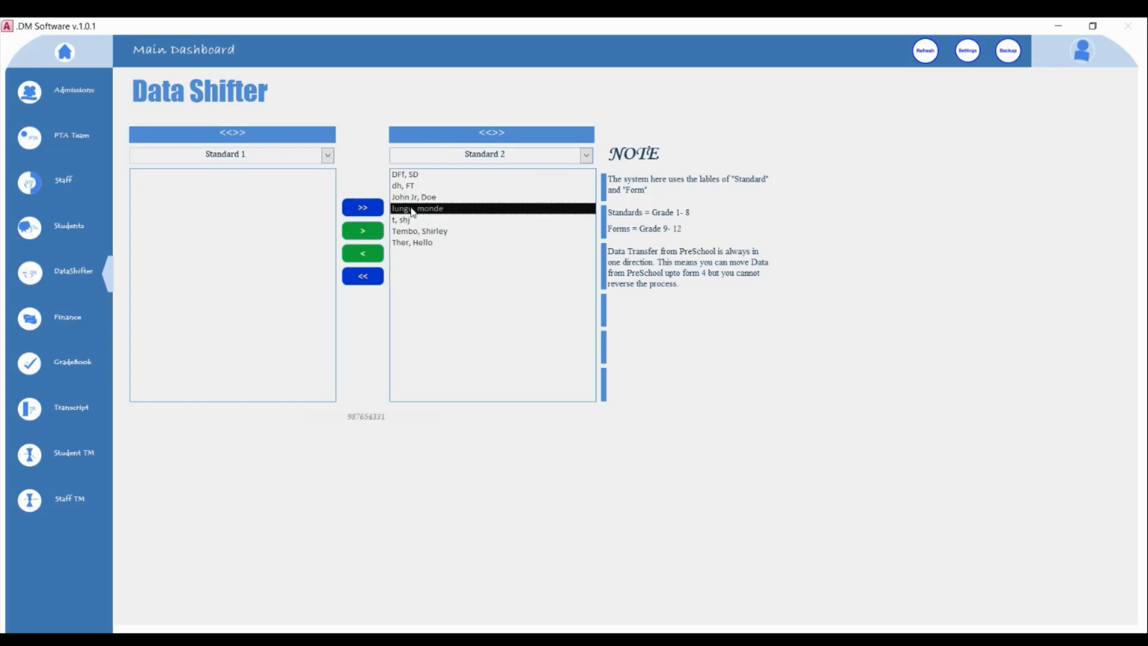
click(362, 258)
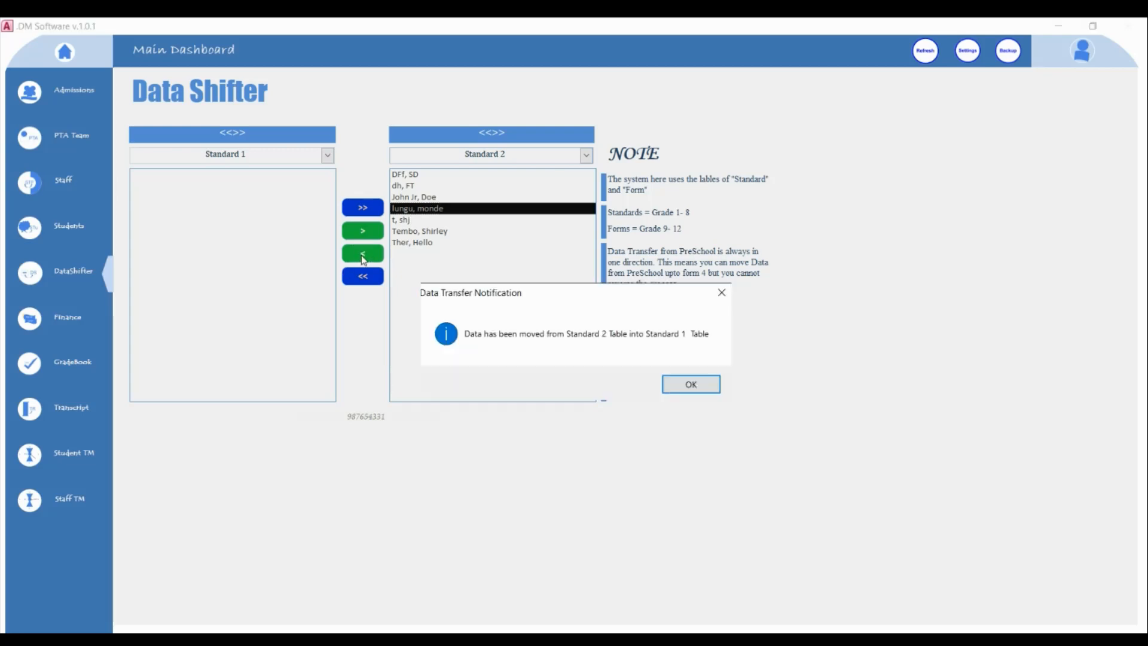
click(692, 387)
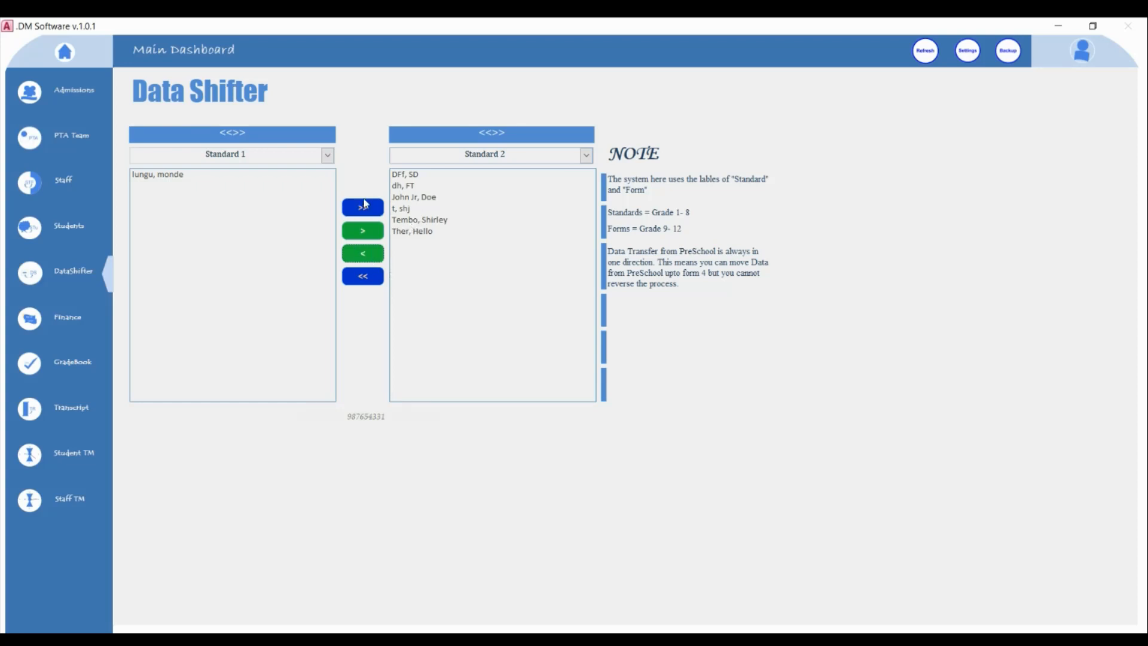
click(411, 233)
click(375, 259)
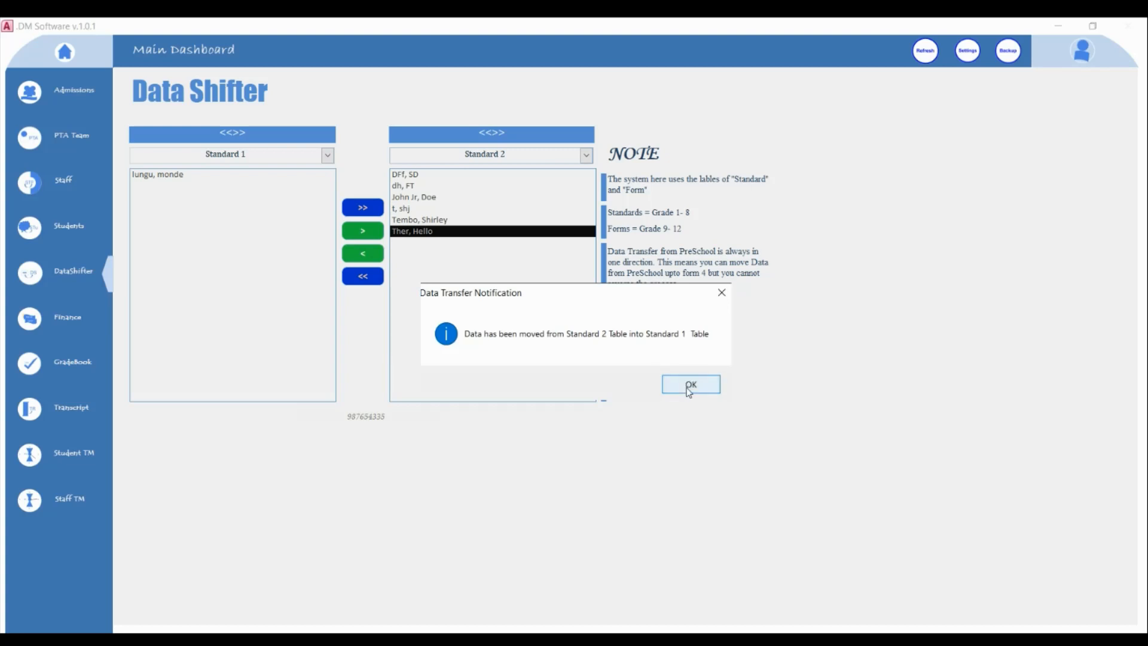
click(690, 388)
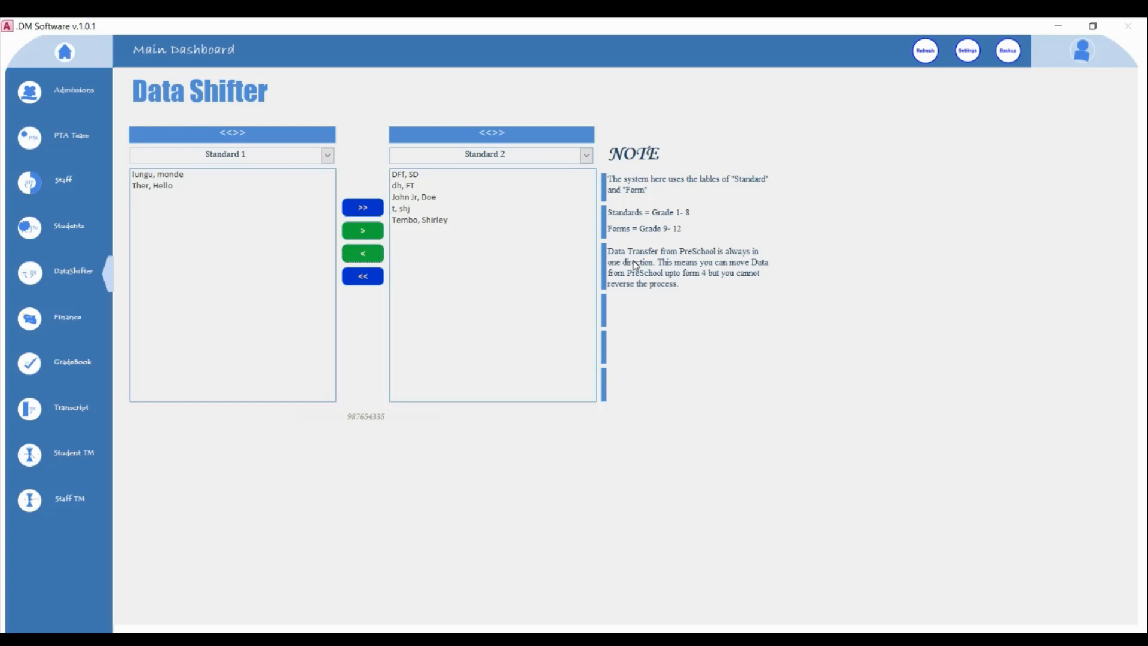
- Try to transfer all data from PreSchool into the same PreSchool table
click(328, 157)
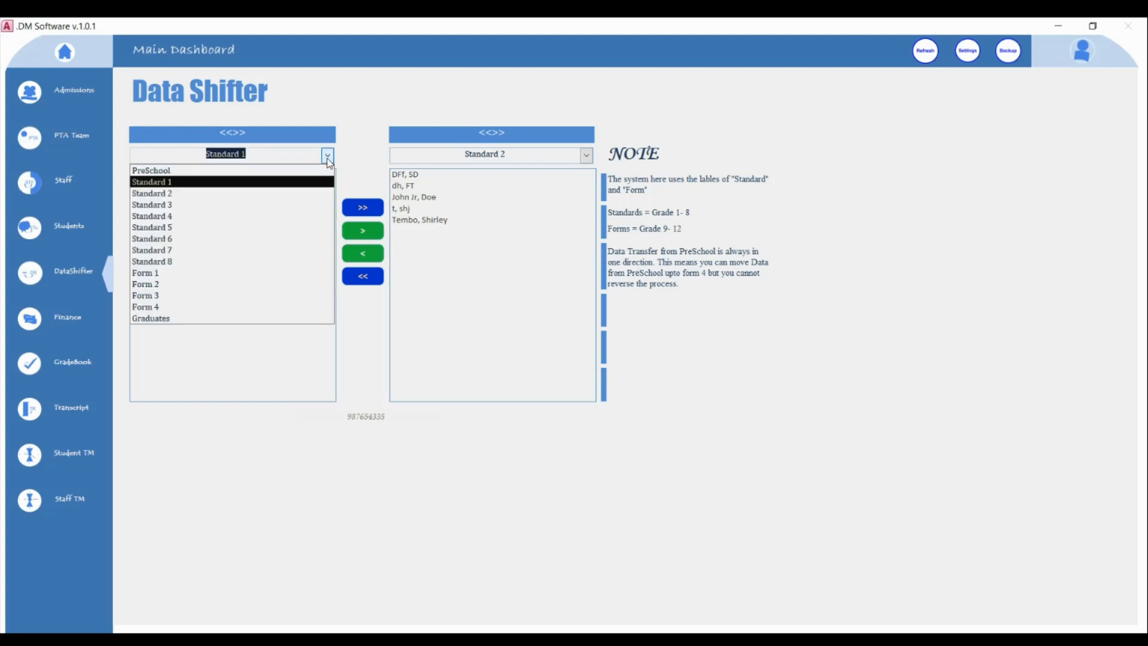
click(178, 170)
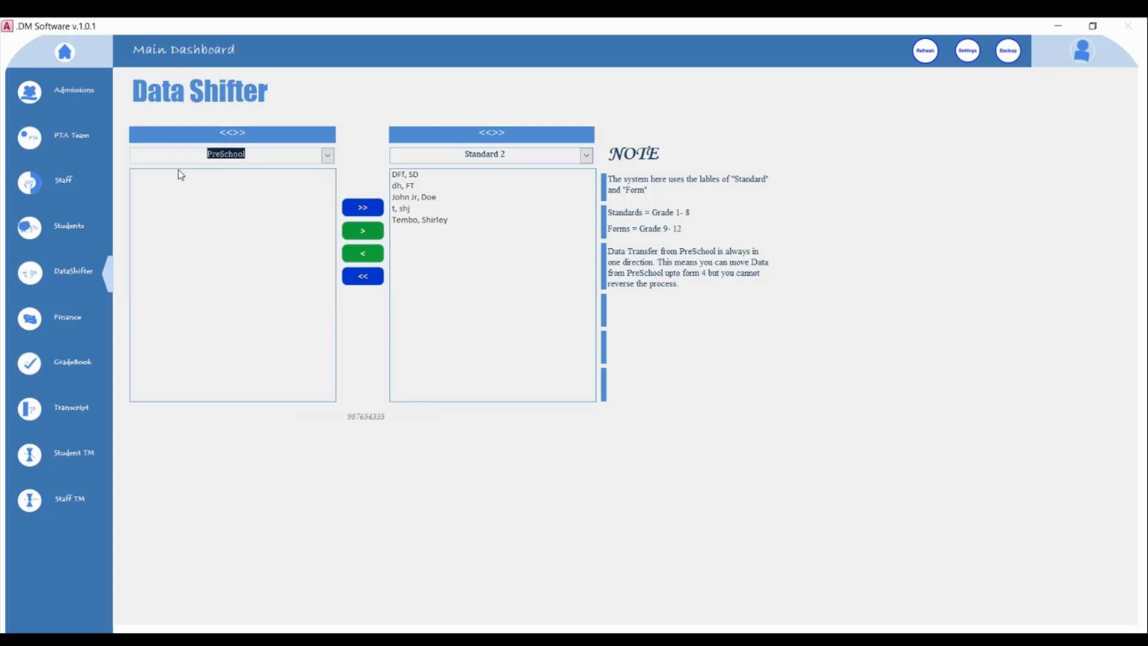
click(587, 156)
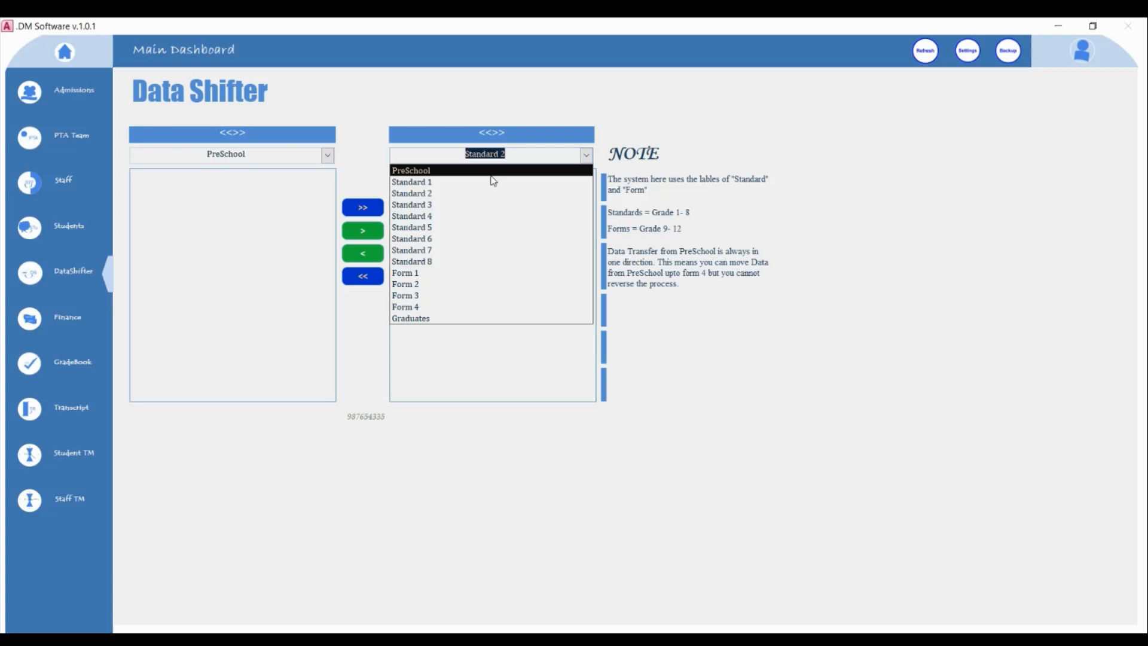
click(414, 172)
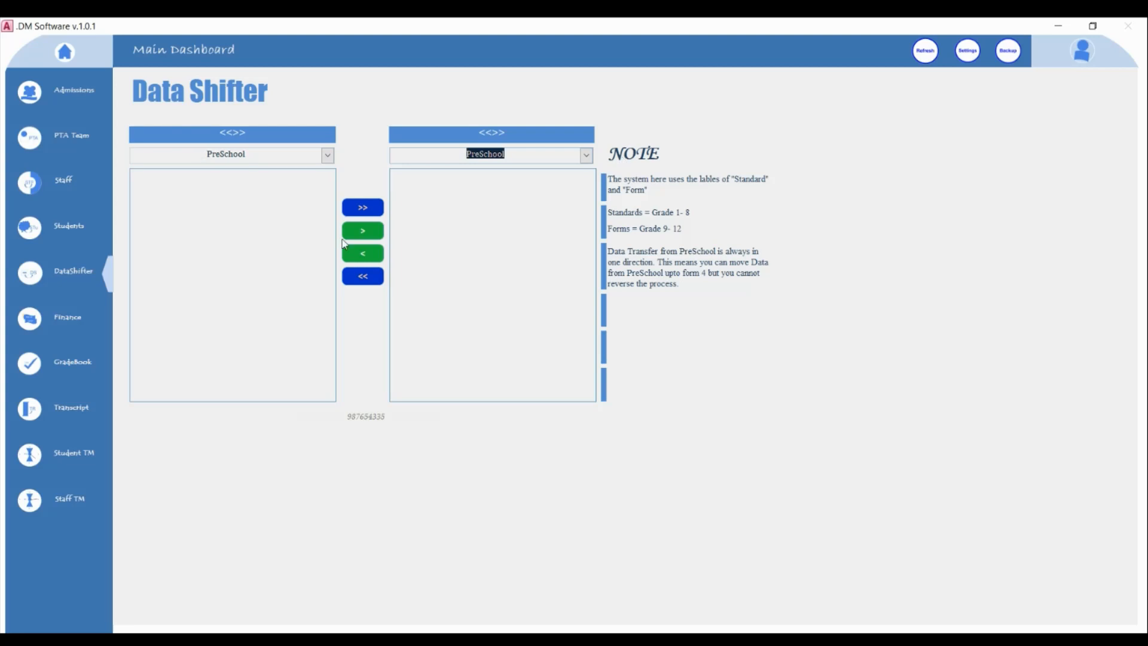
click(363, 210)
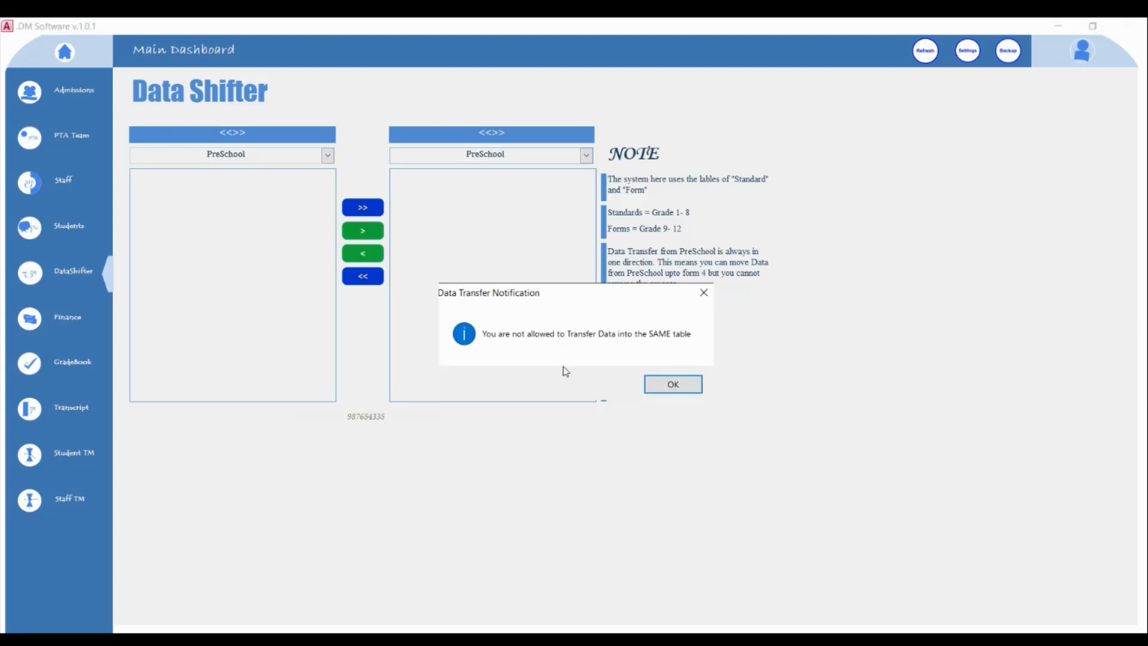
click(672, 385)
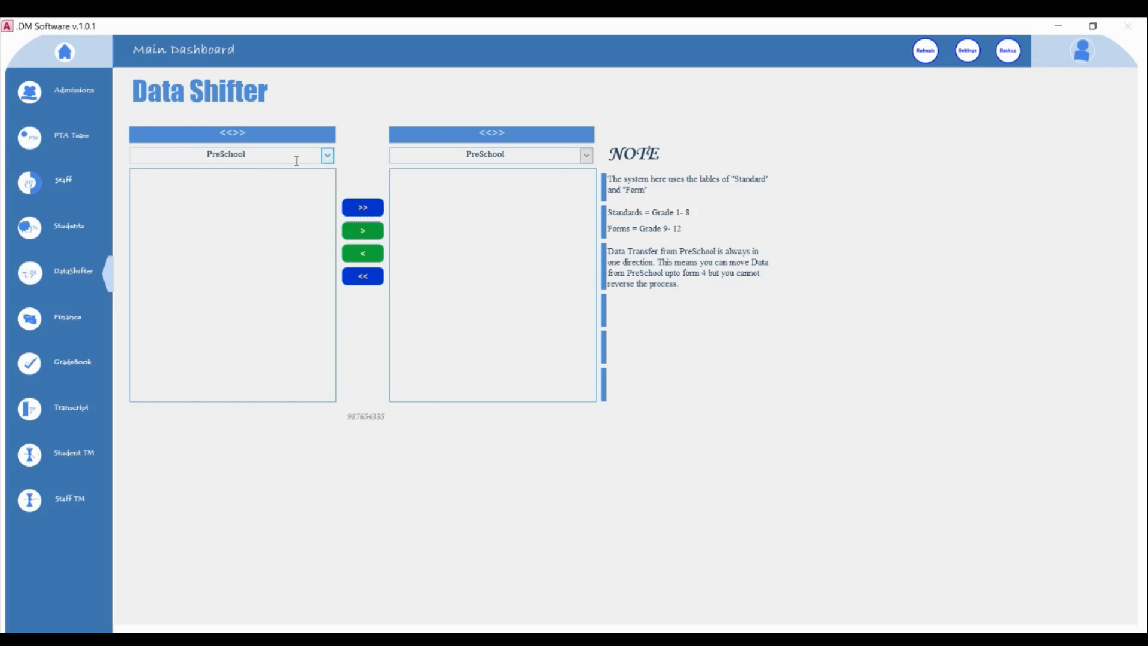
- Load Standard 1 as the second table and try to transfer its first-listed student, and also all its students, into PreSchool
click(586, 156)
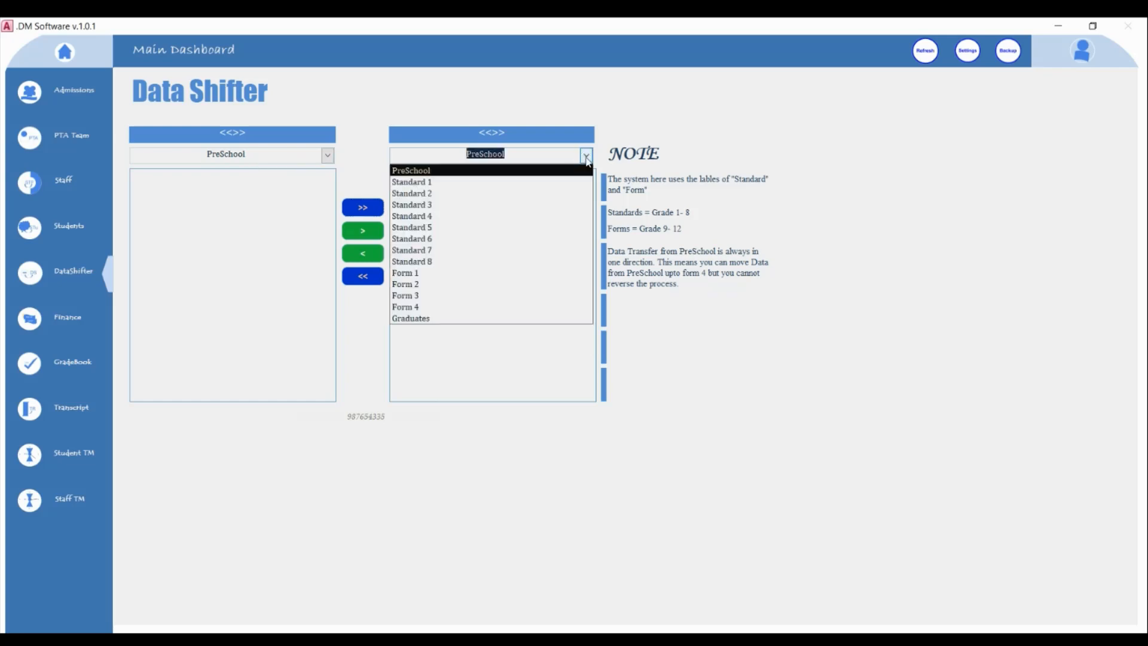
click(452, 182)
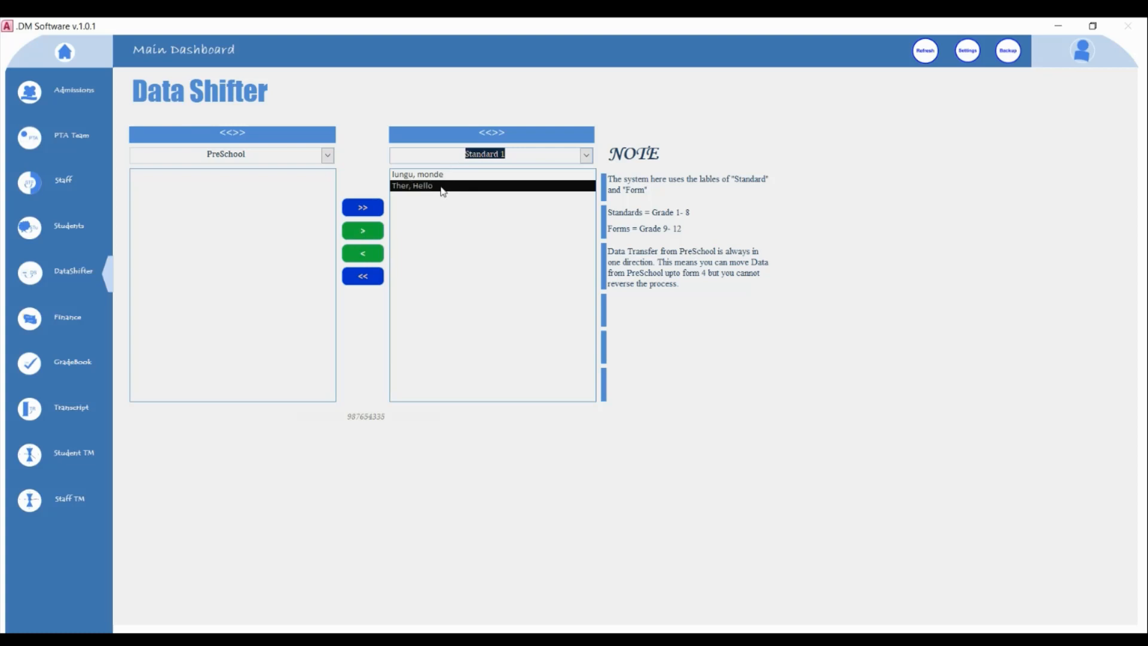
click(369, 260)
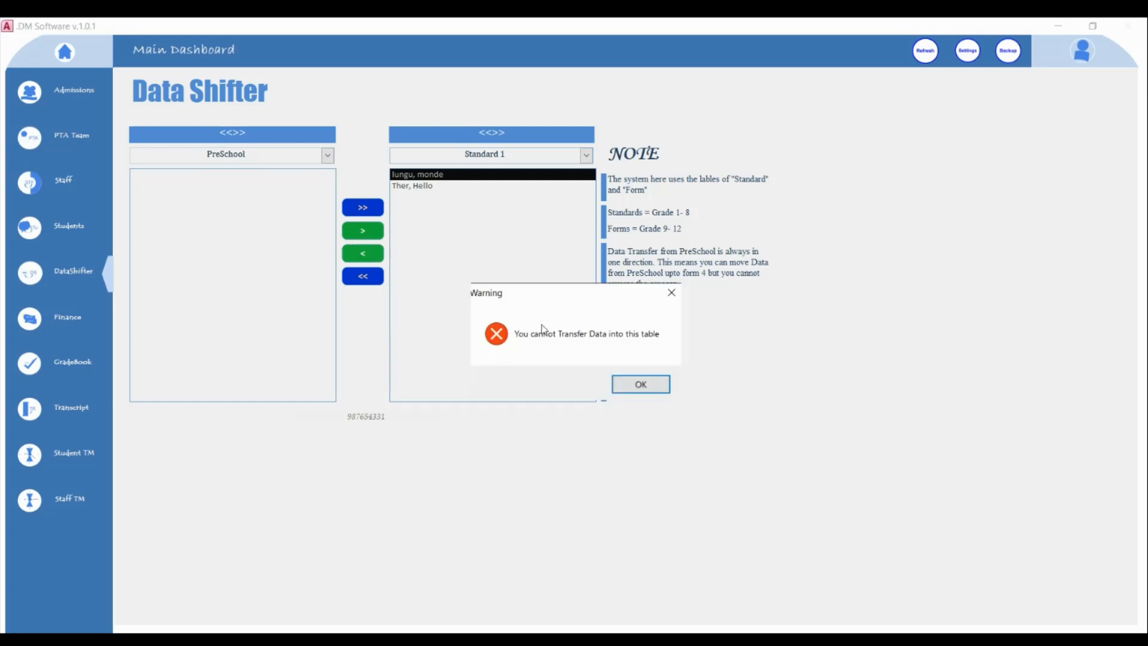
click(641, 381)
click(362, 279)
click(641, 386)
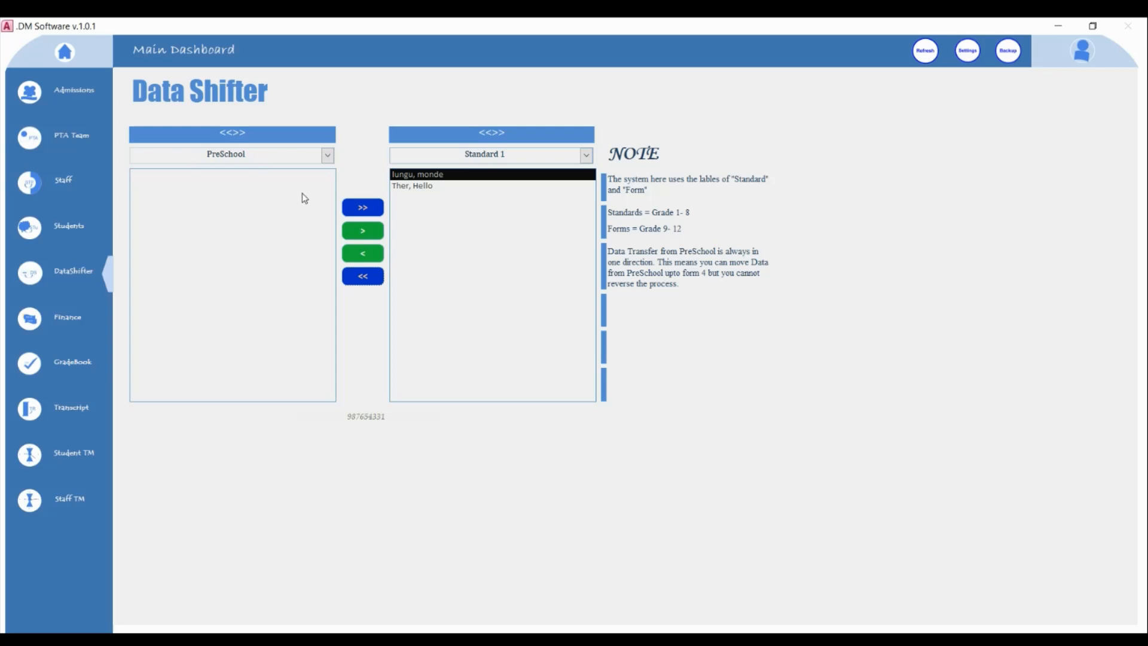
- Load Graduates as the first table and Form 2 as the second, and move the second-listed Form 2 student into Graduates
click(327, 155)
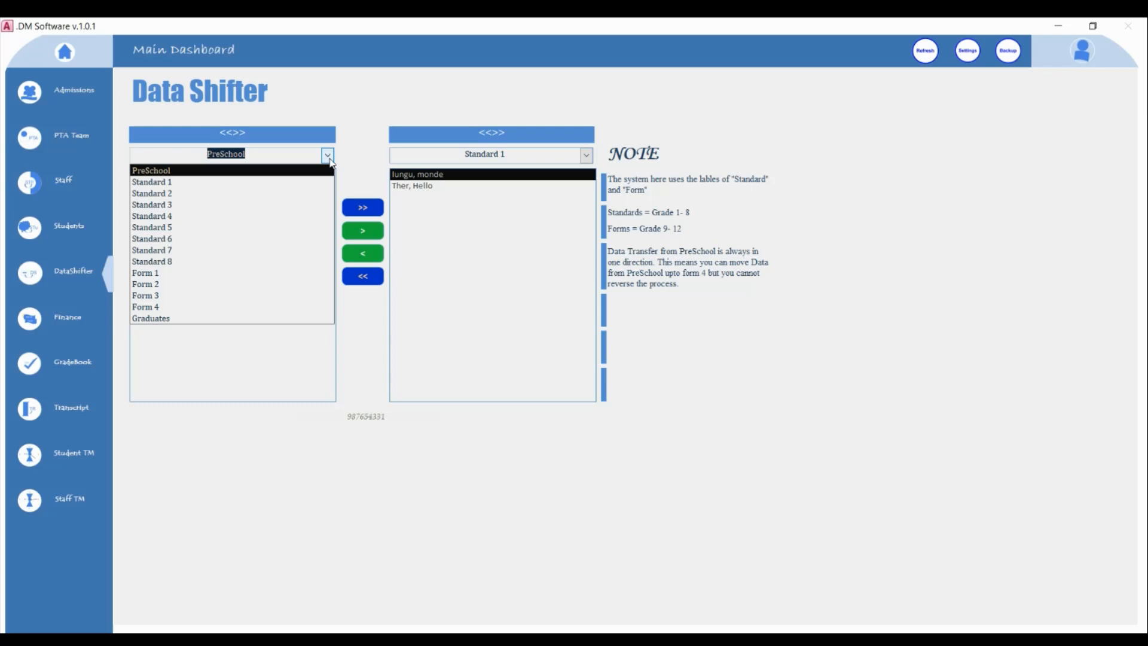
click(158, 319)
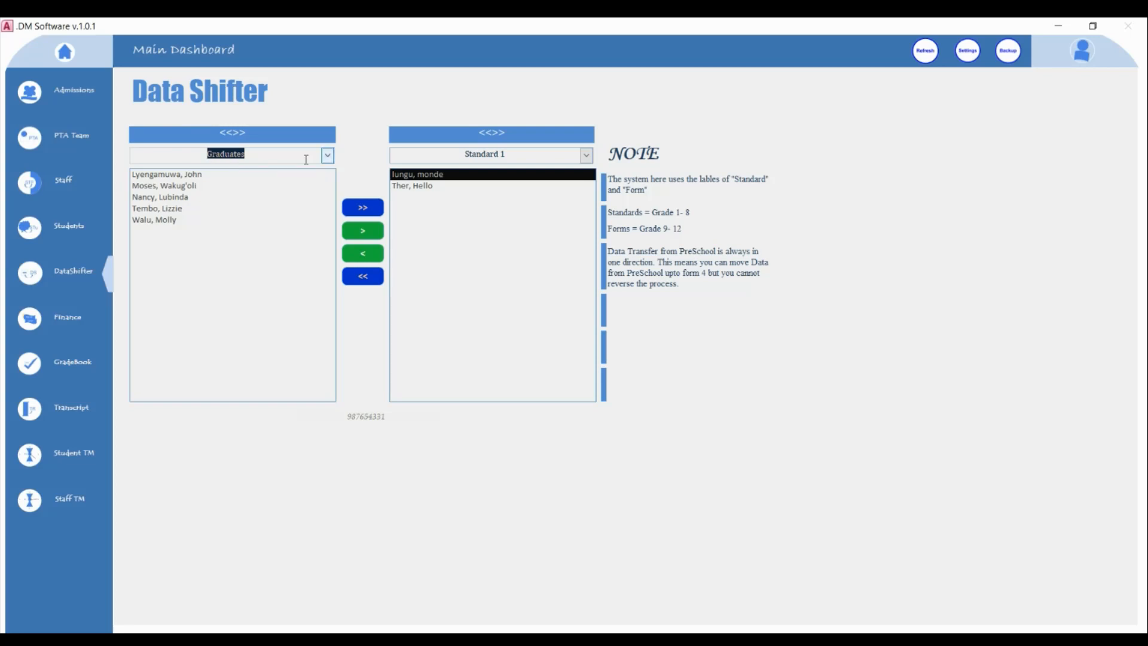
click(587, 155)
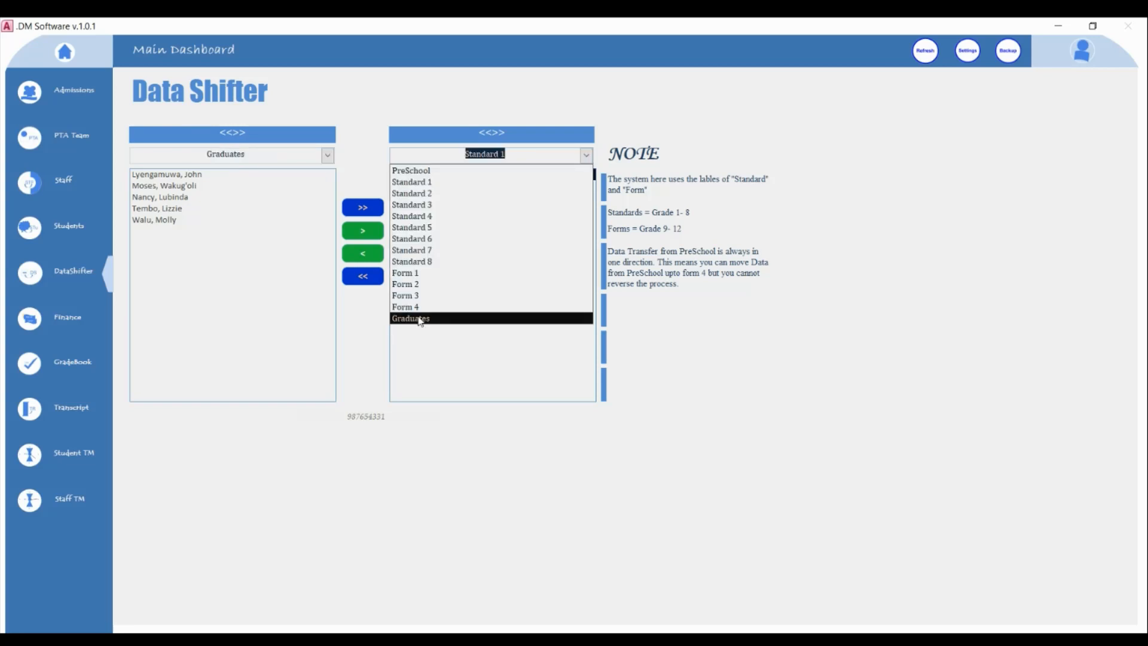
click(418, 309)
click(586, 154)
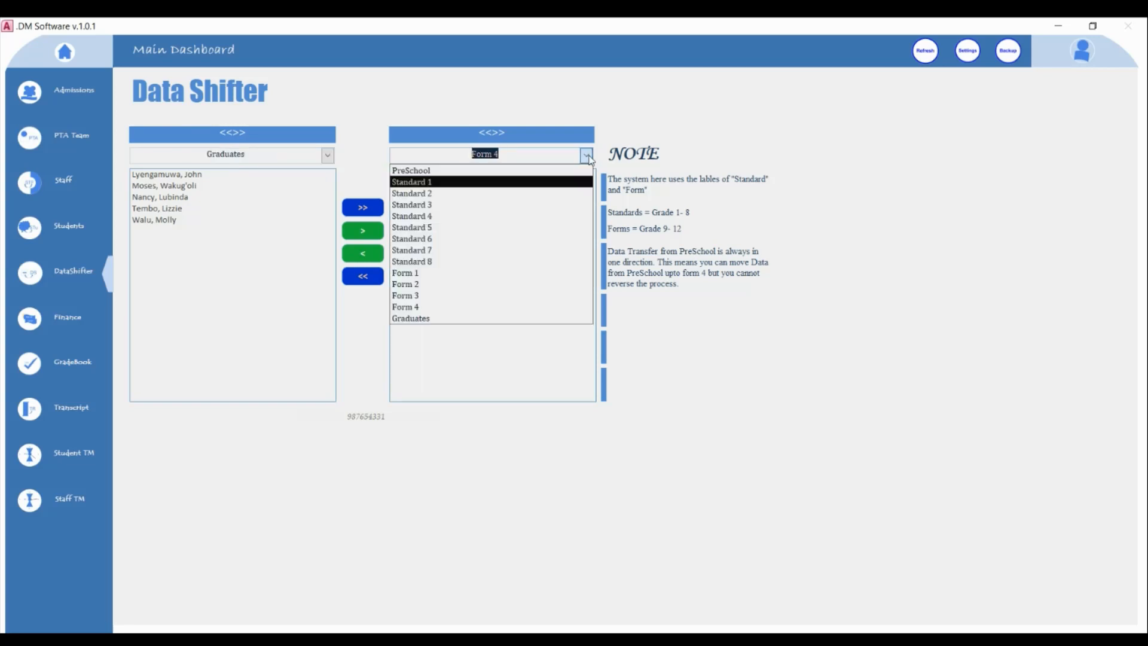
click(442, 284)
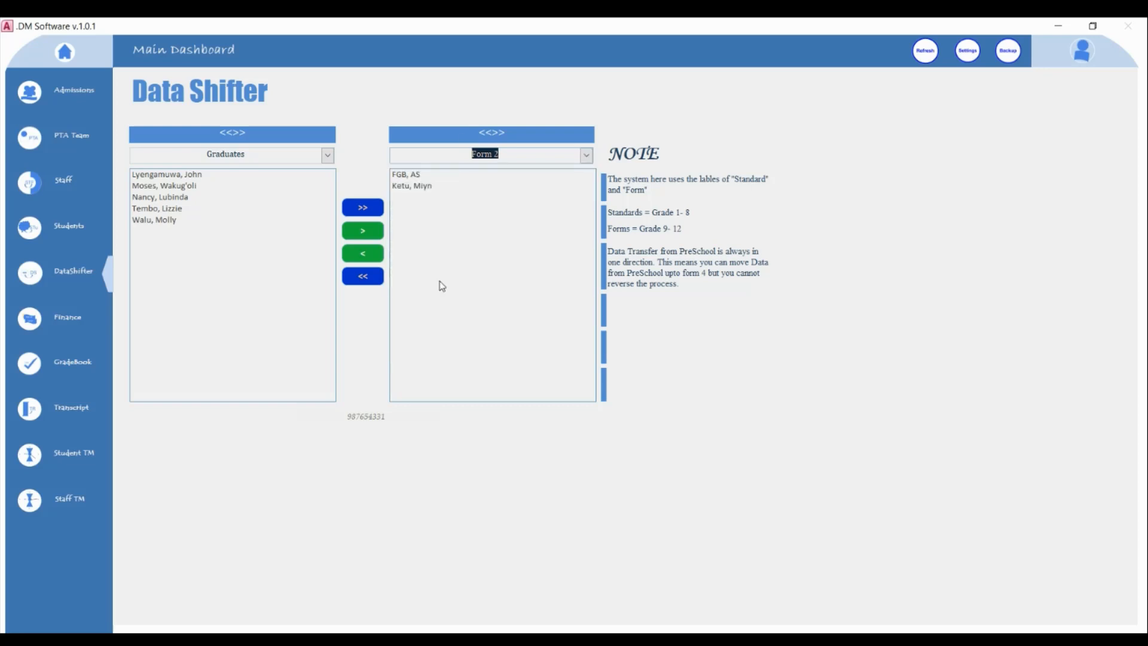
click(417, 186)
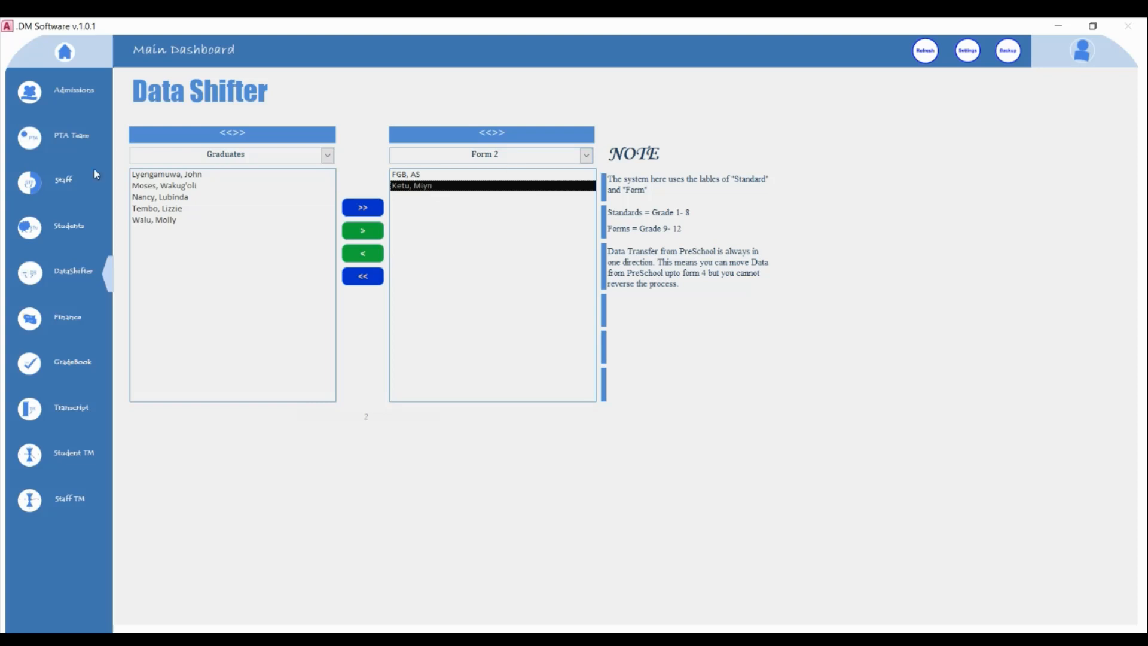
click(363, 253)
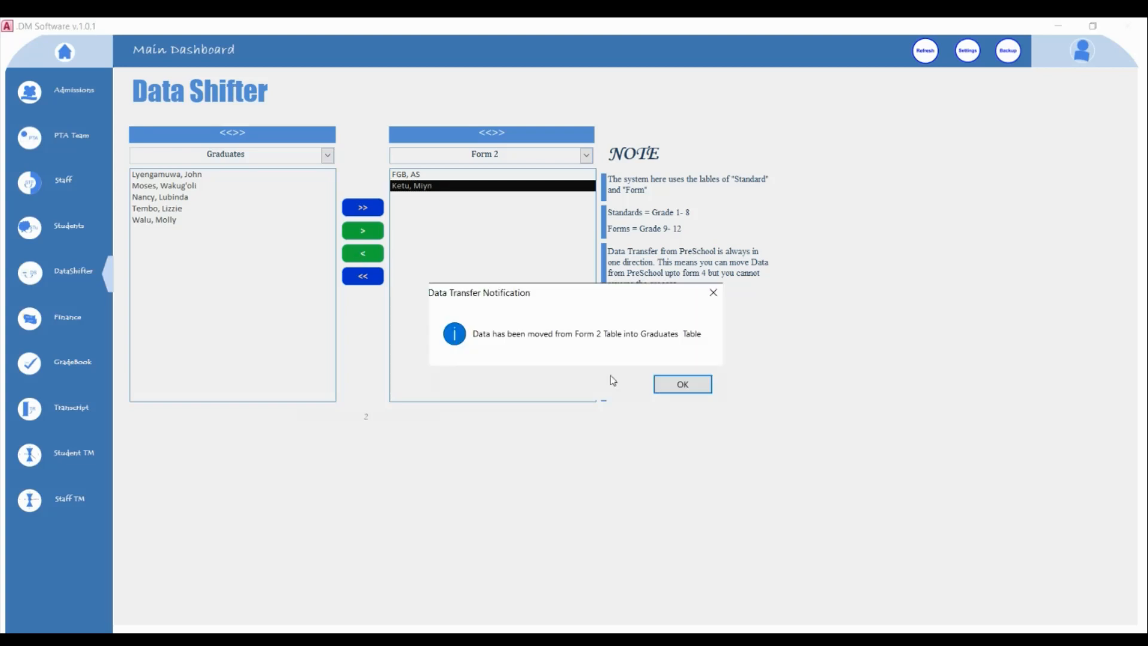
click(682, 385)
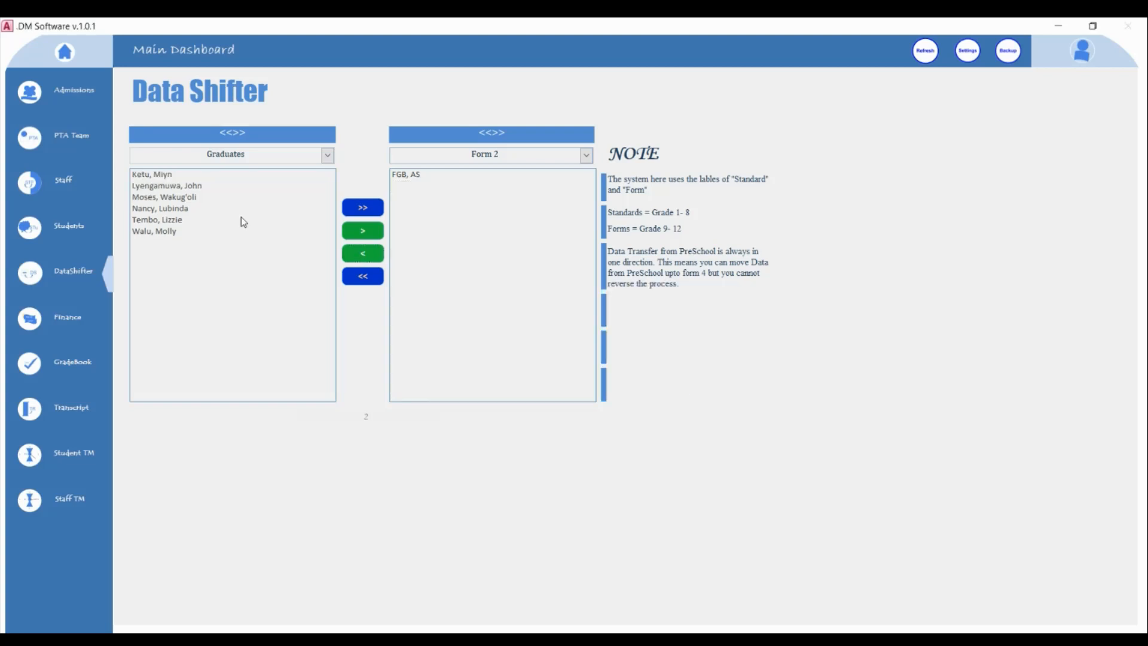
- Move only the fourth-listed student from Graduates into Form 2
click(158, 208)
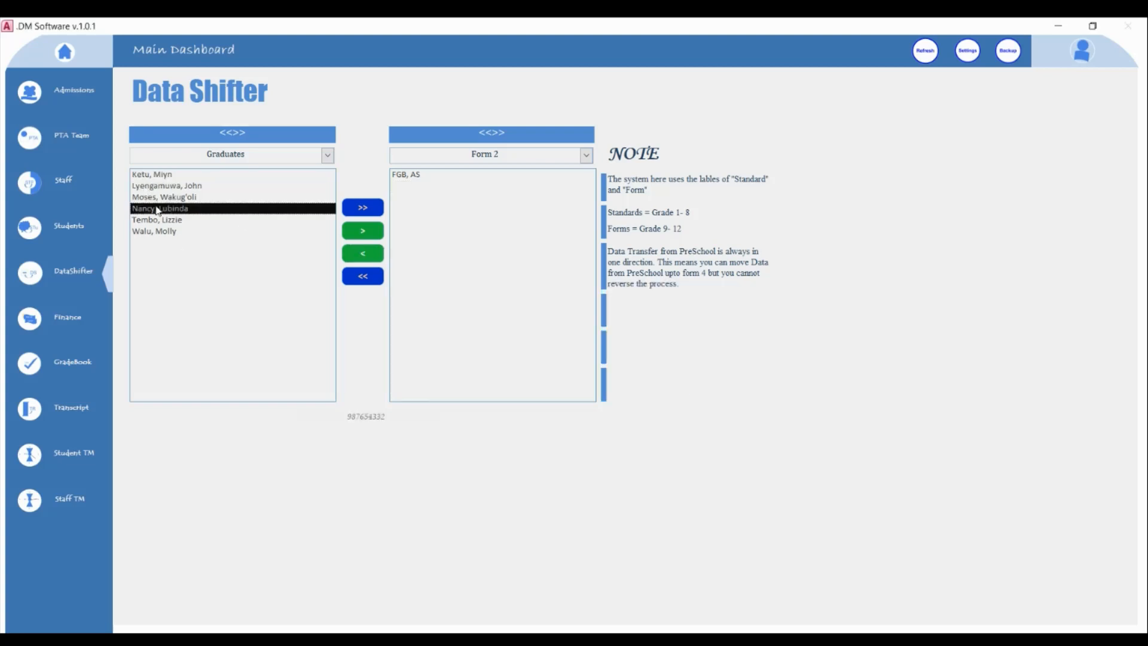
click(363, 232)
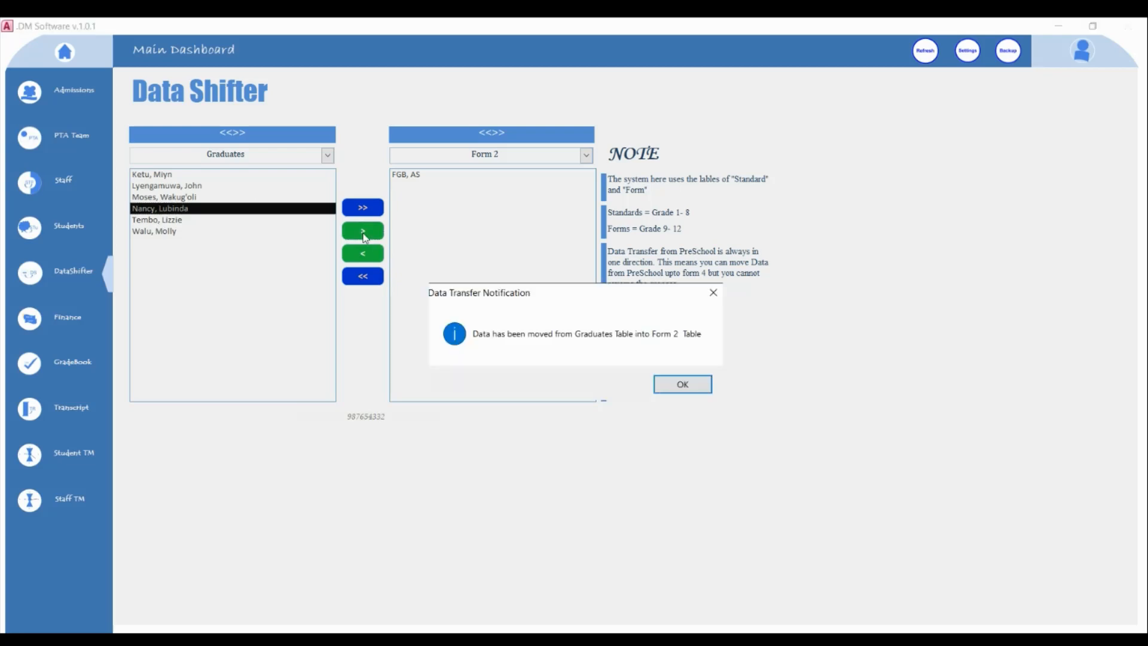
click(682, 386)
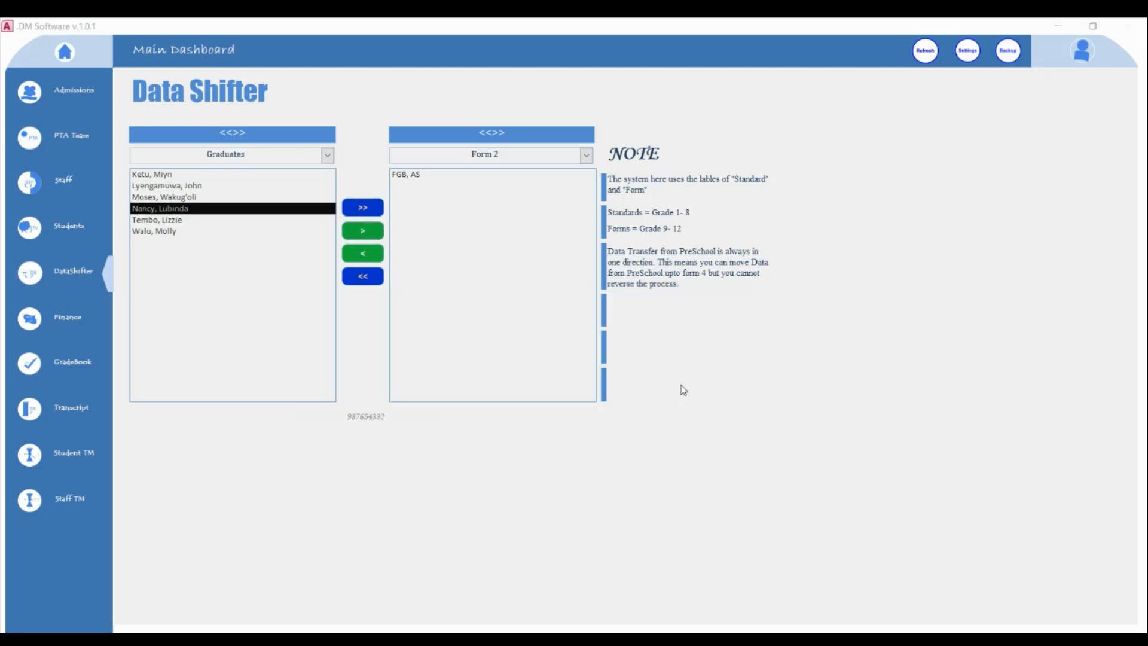
- Load Form 2 as the first table and Graduates as the second, and try to move the first-listed Form 2 student into Graduates
click(327, 155)
click(192, 286)
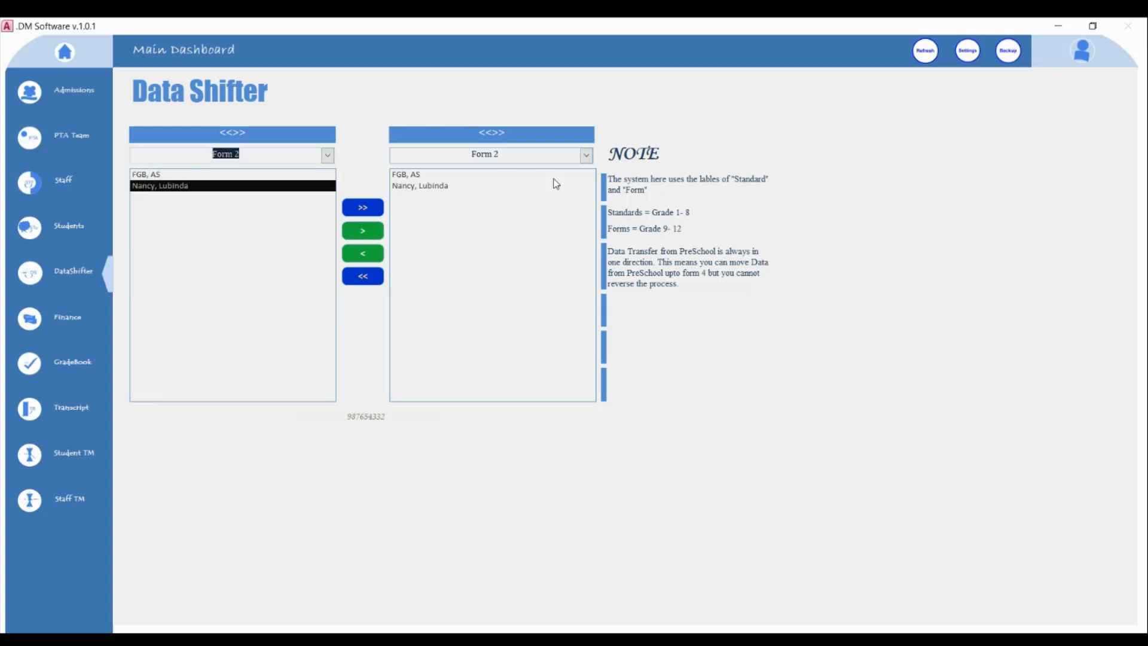
click(586, 155)
click(441, 318)
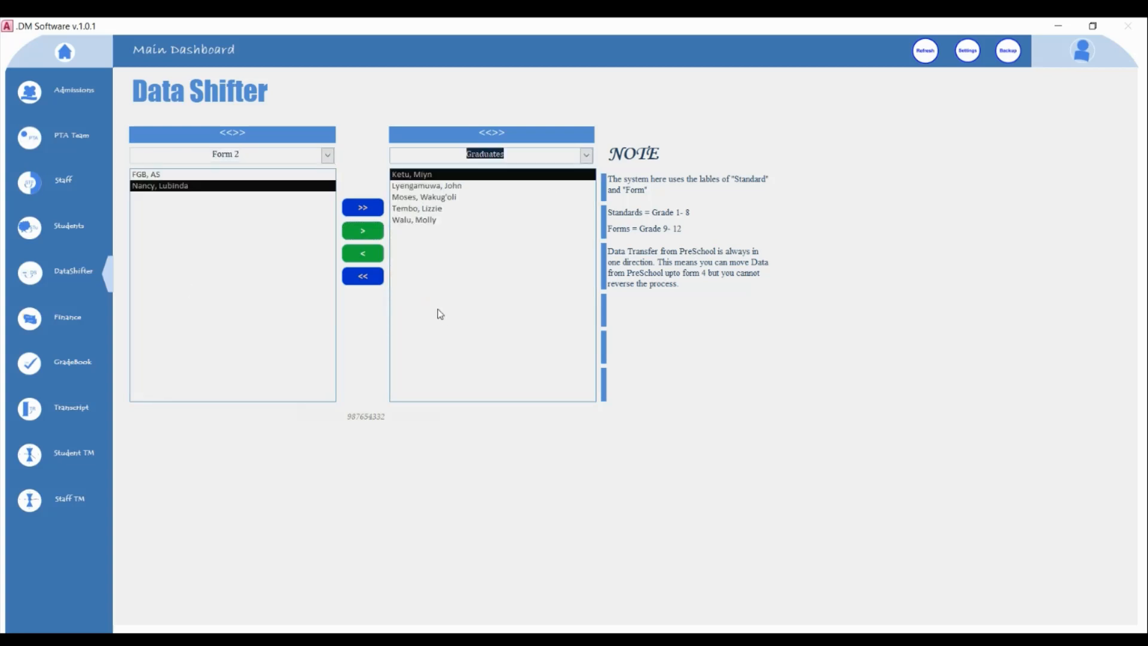
click(142, 177)
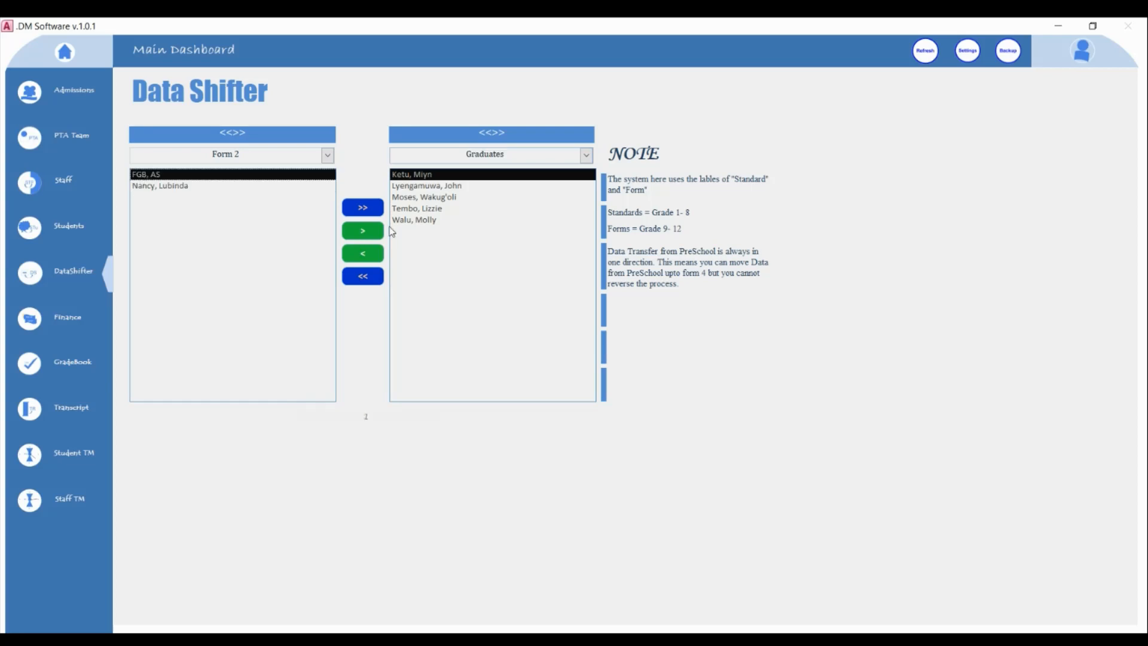
click(362, 233)
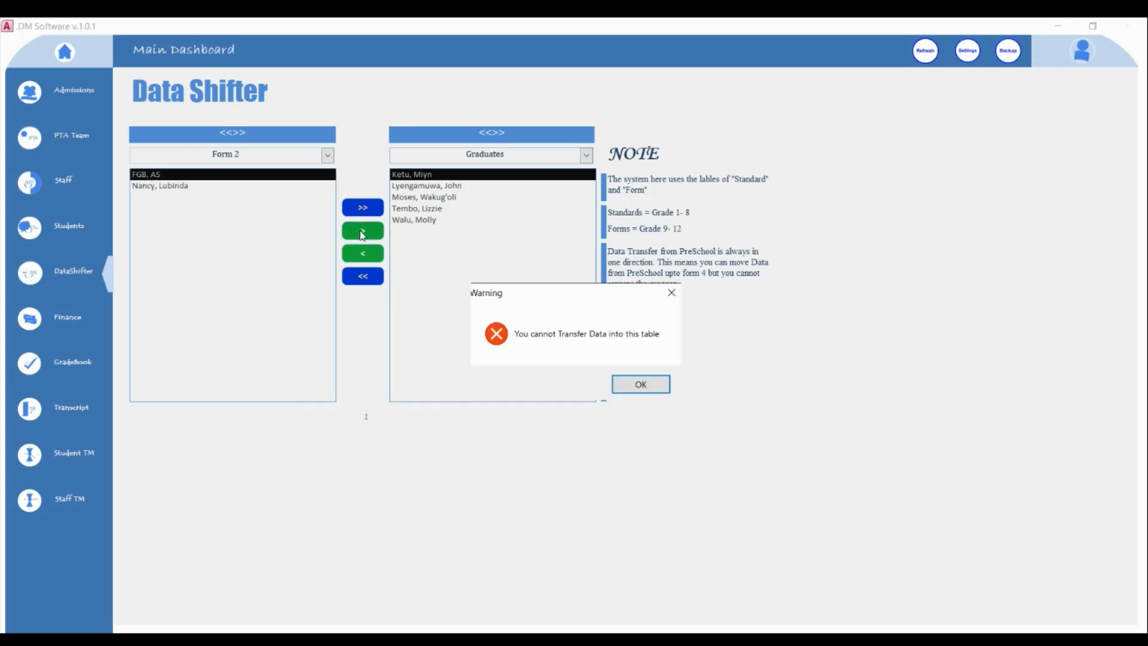
click(634, 386)
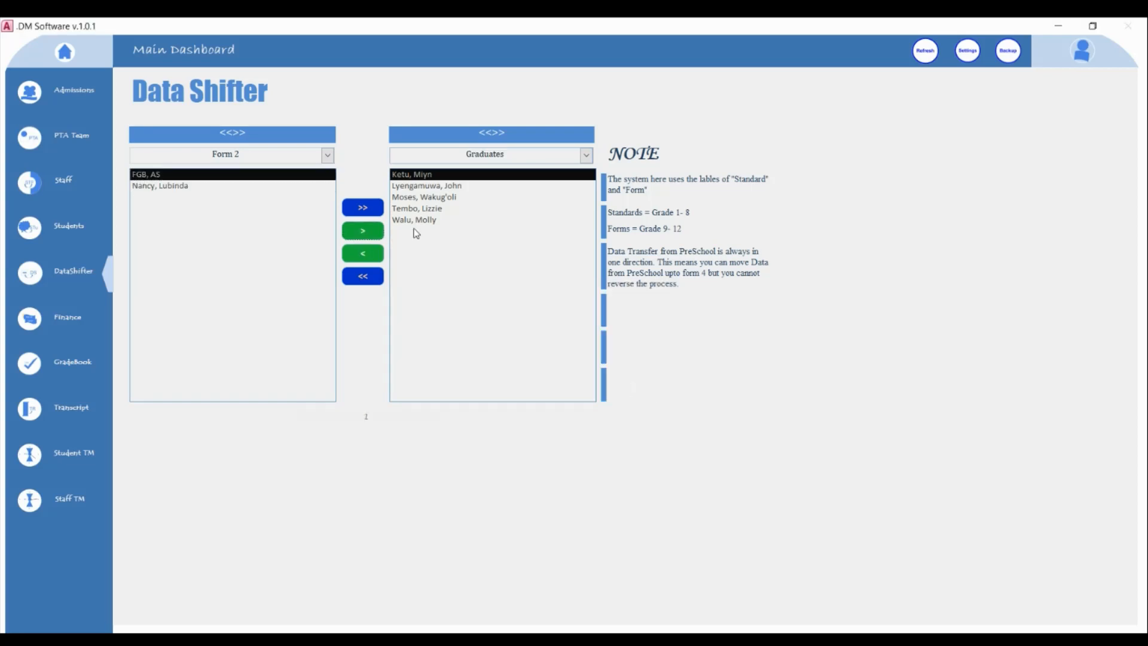
- Try to move the last-listed student from Graduates into Form 2
click(413, 220)
click(365, 255)
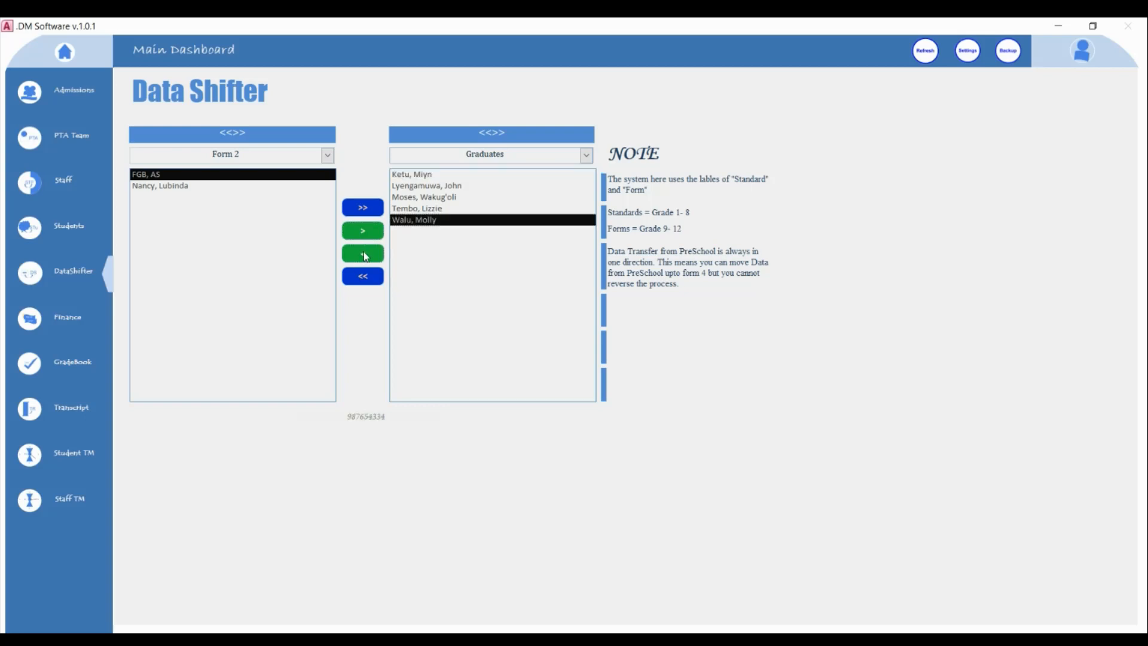
click(636, 388)
click(317, 155)
click(328, 156)
click(329, 155)
- Open the Grade 1 student list for editing, set both students' grade to G1, and close the list
click(61, 227)
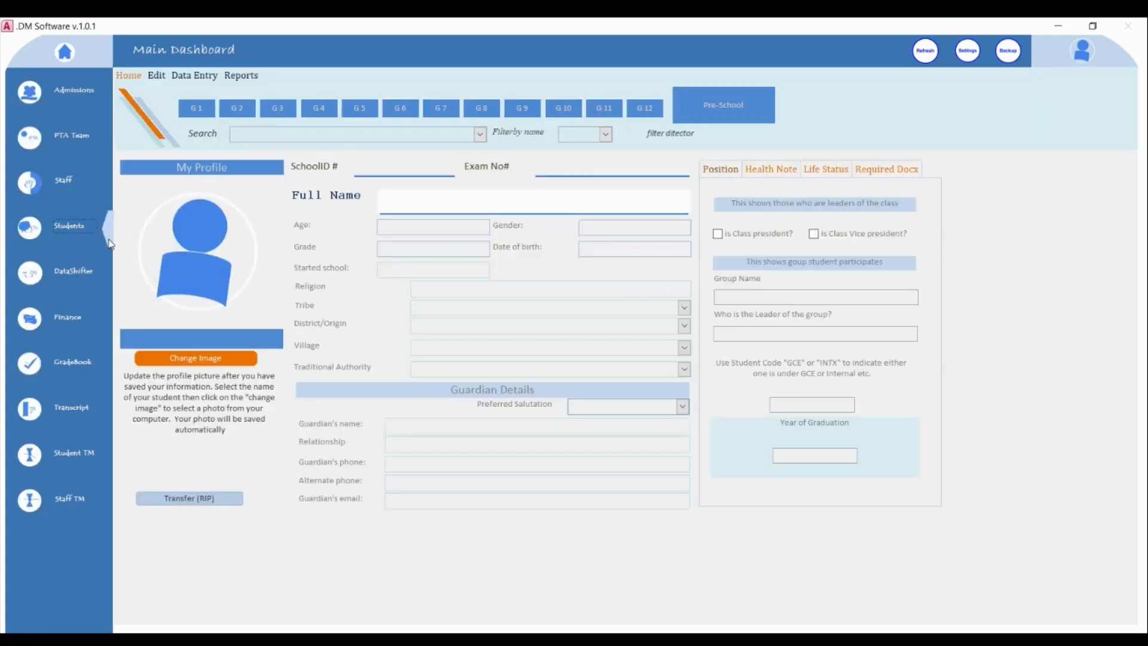
click(157, 76)
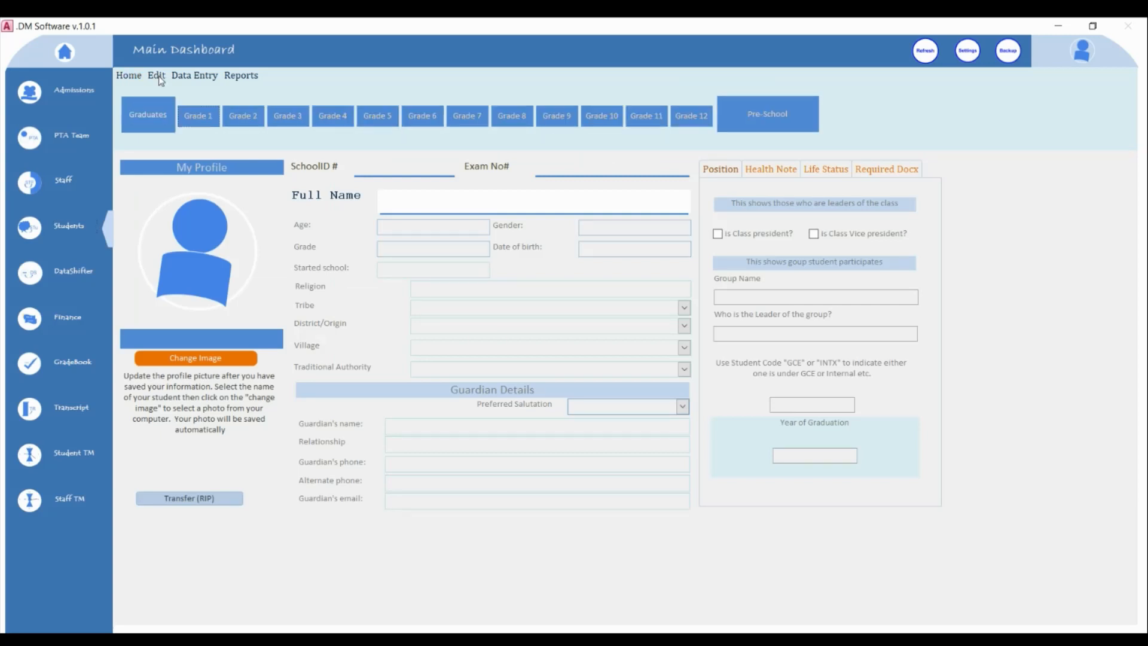
click(198, 116)
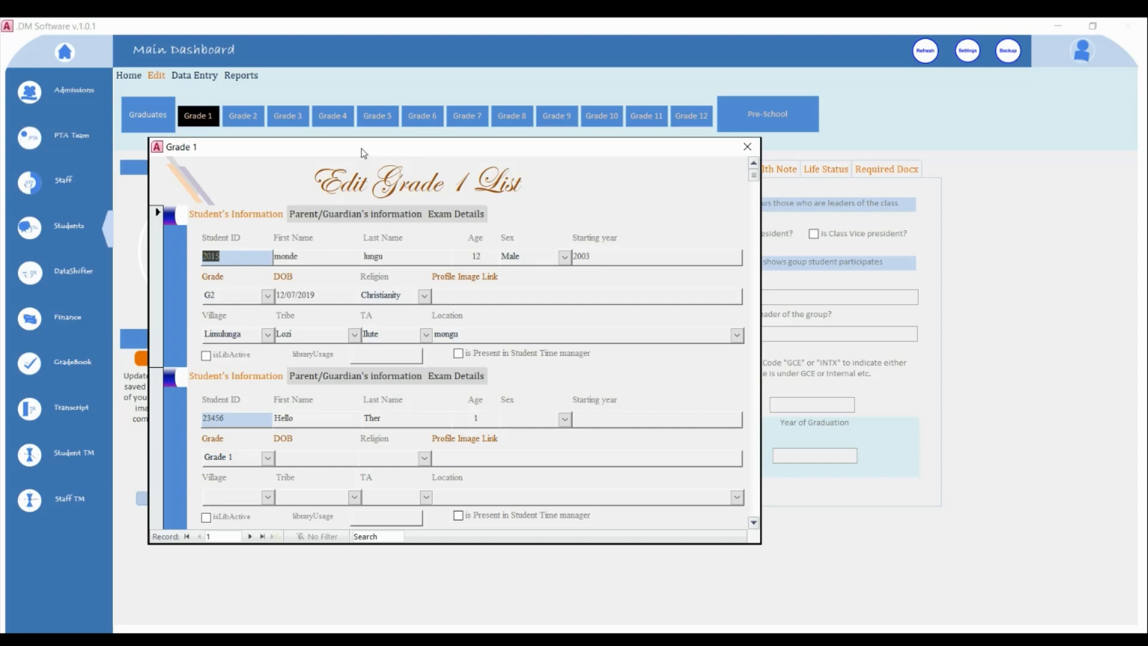
drag(362, 148, 426, 90)
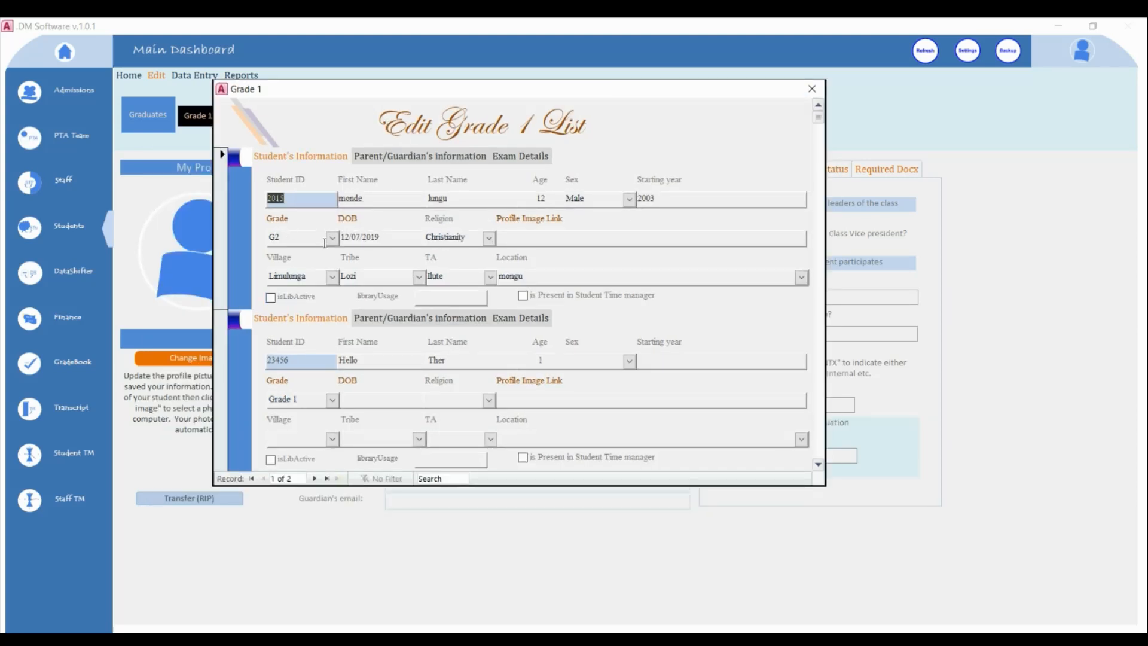
click(333, 240)
click(332, 240)
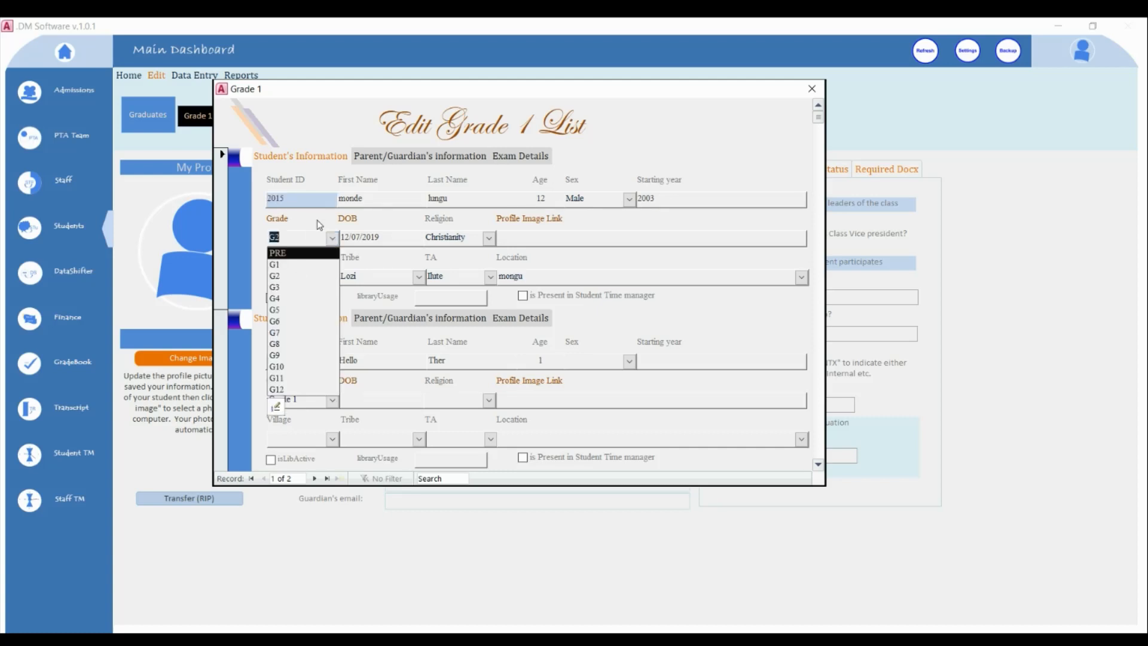
click(290, 266)
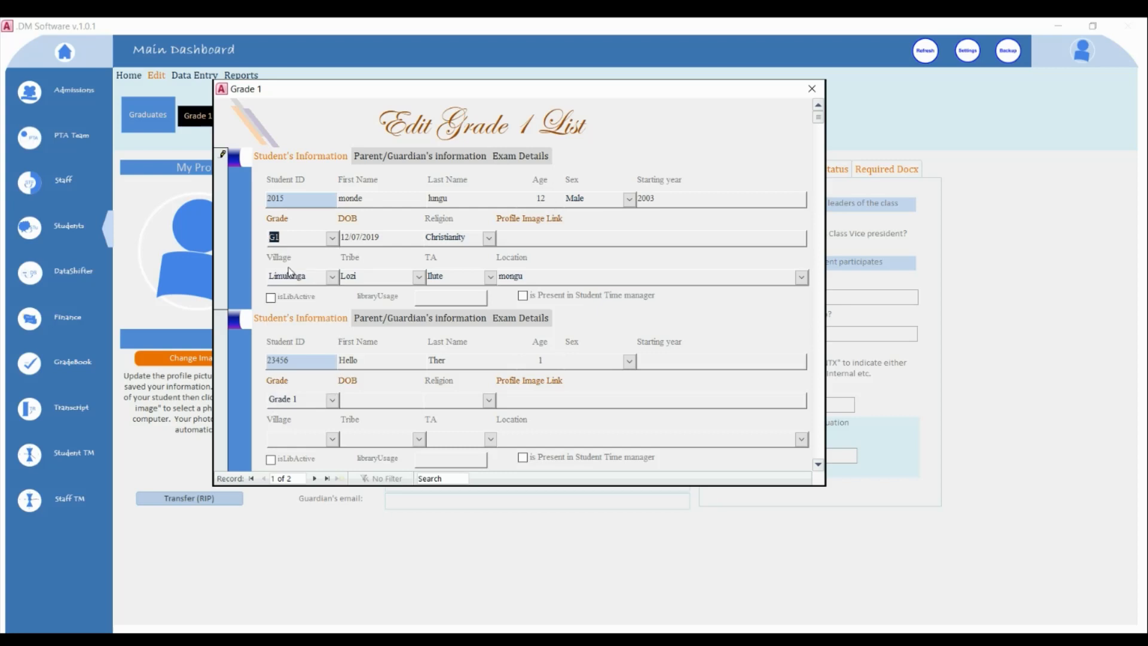
click(333, 401)
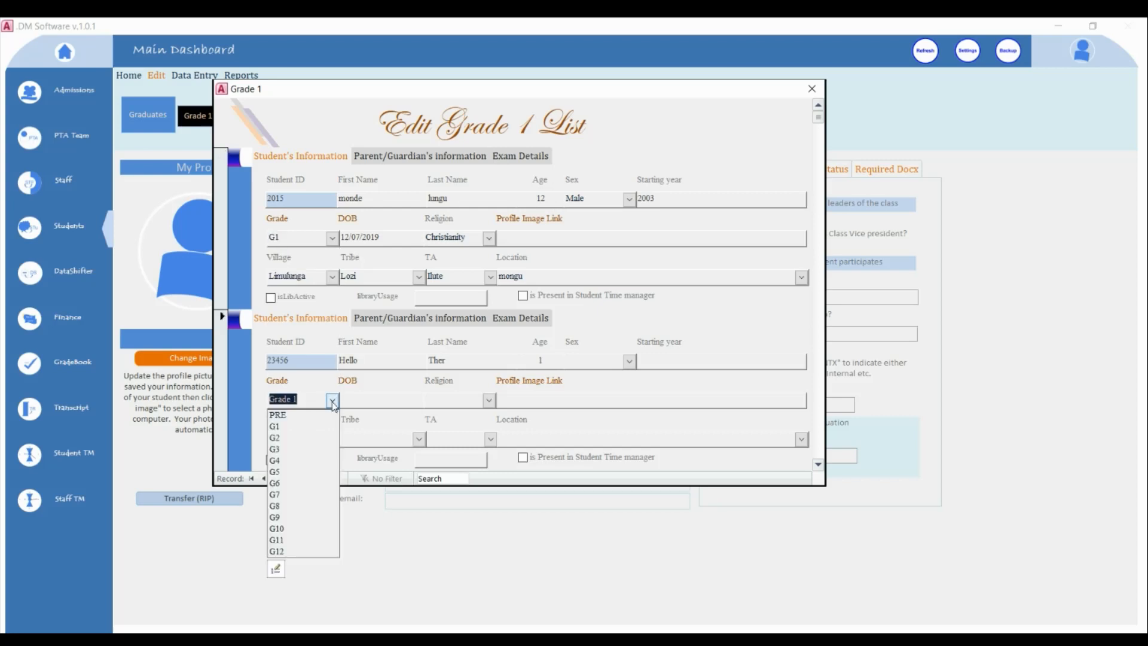
click(284, 426)
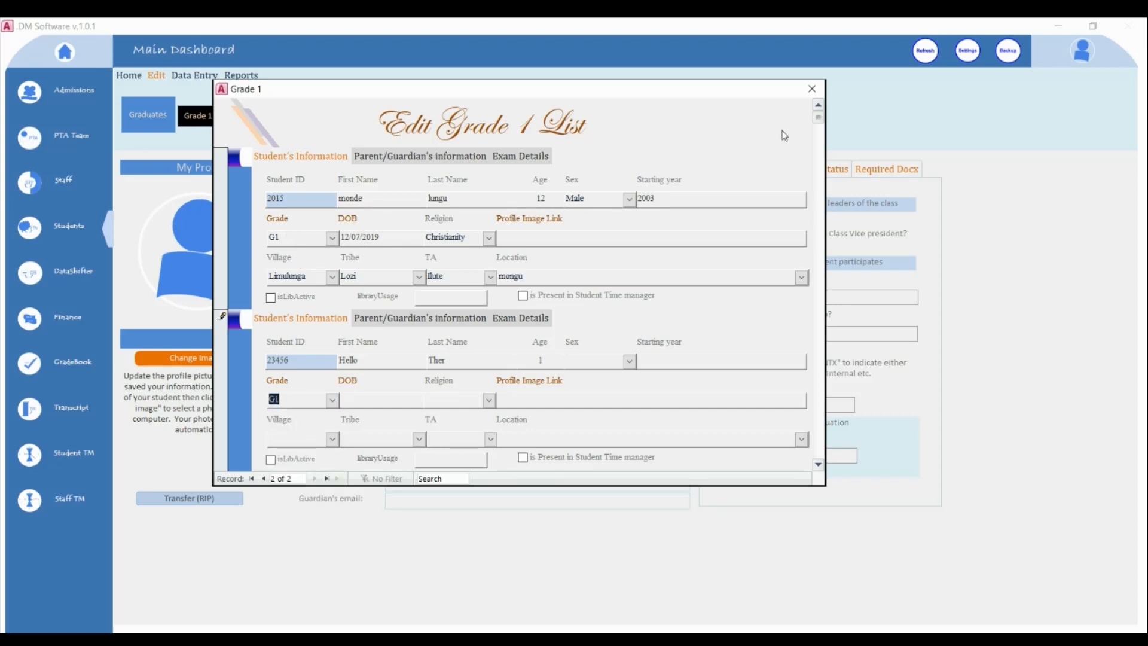
click(812, 90)
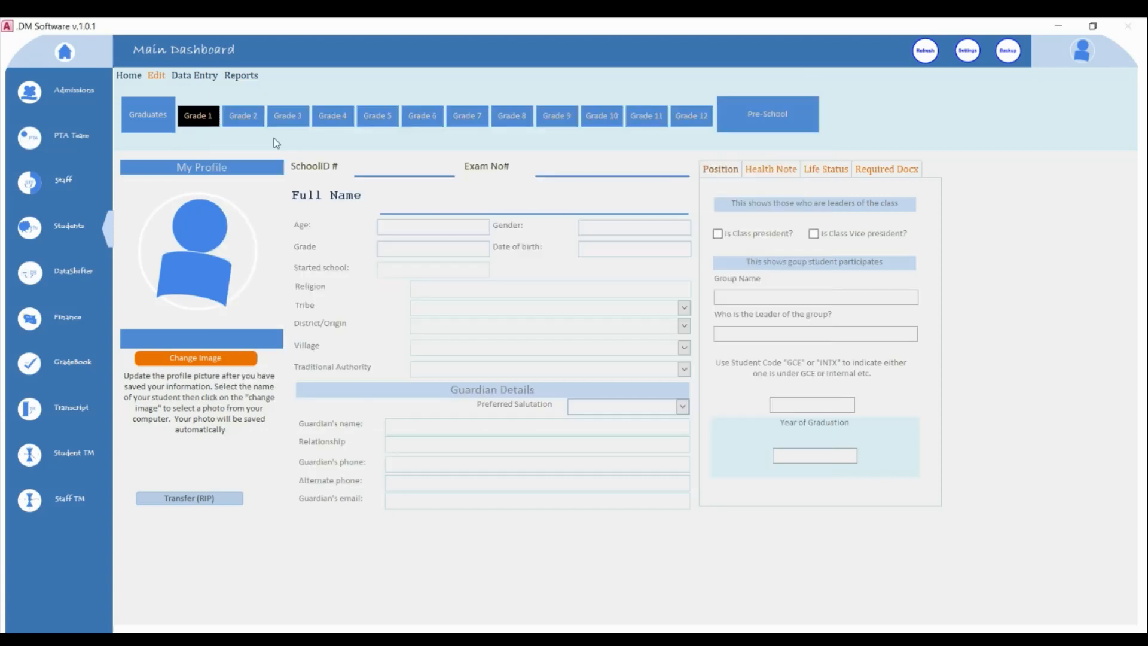
- Open the Grade 2 list for editing, set the grade of its first two students to G2, and close the list
click(243, 115)
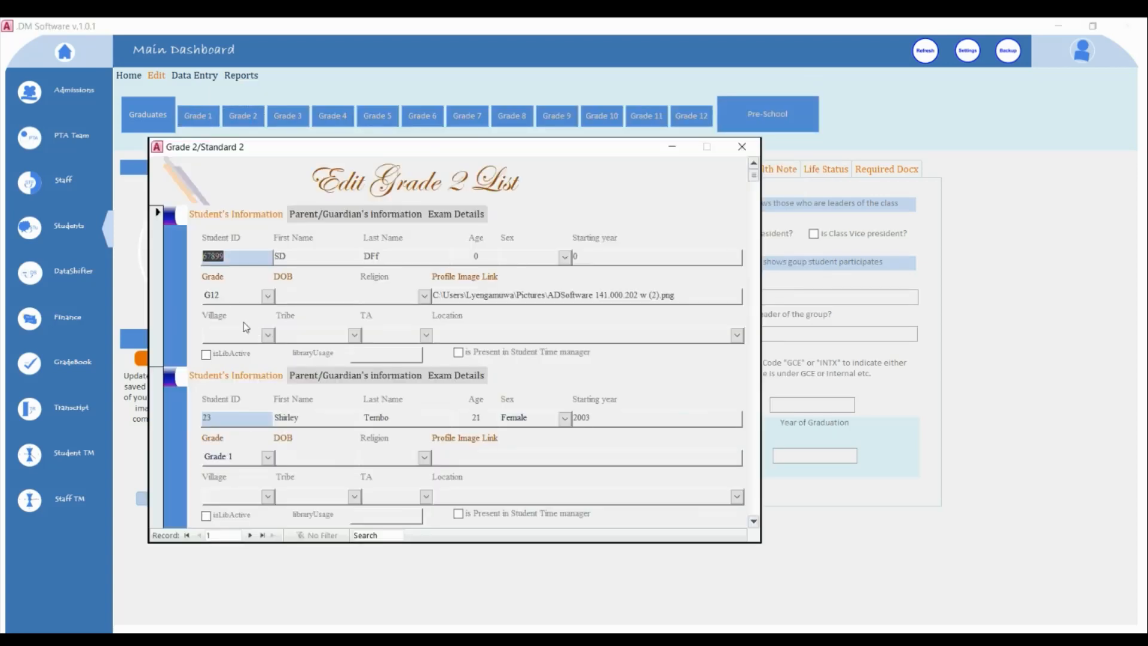
double_click(207, 296)
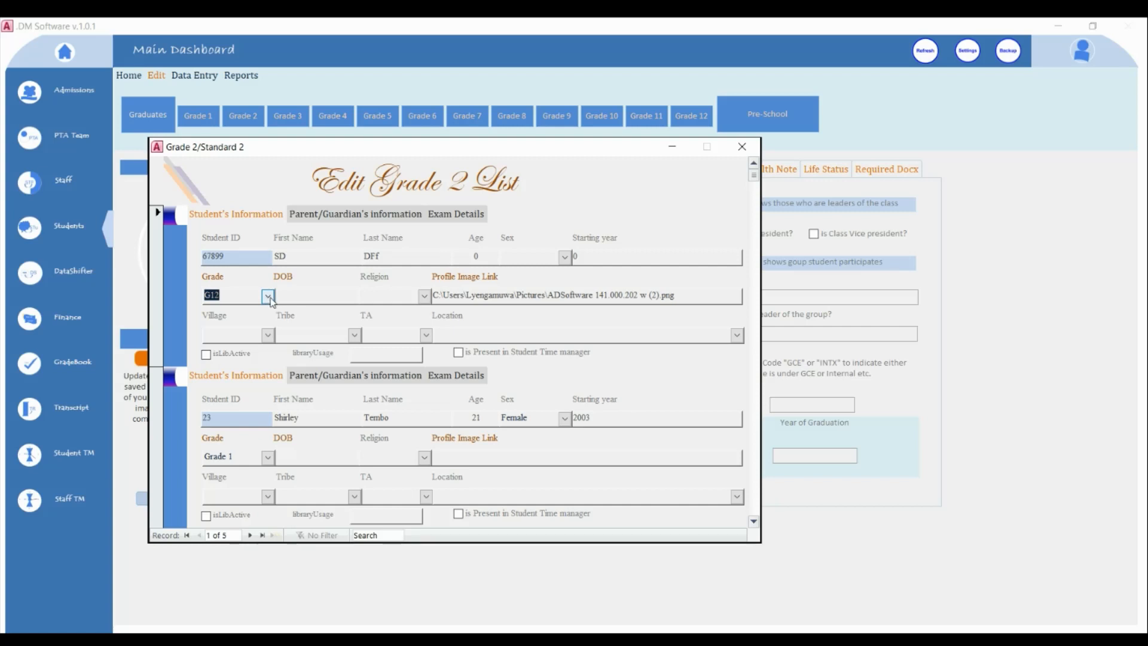
click(268, 296)
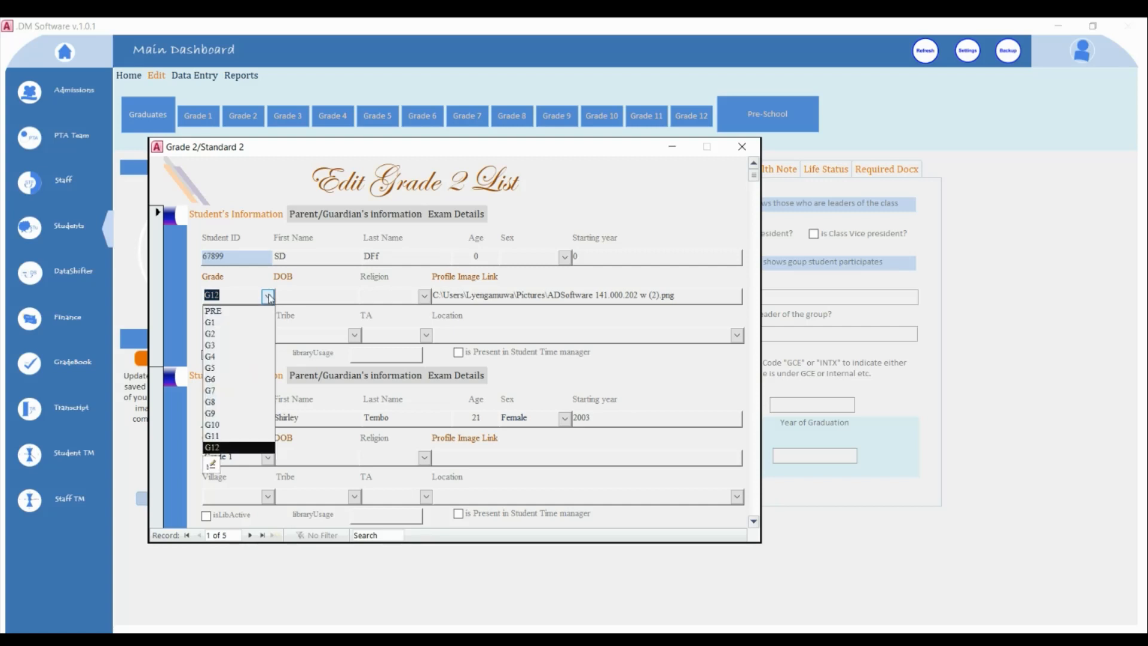
click(227, 334)
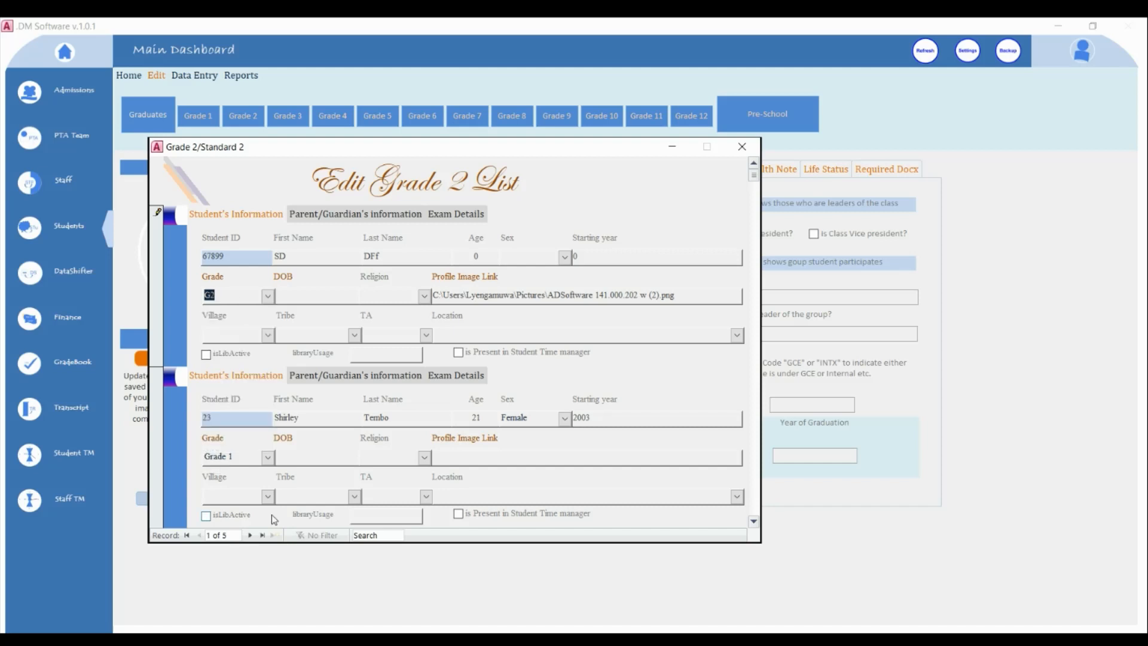
click(267, 458)
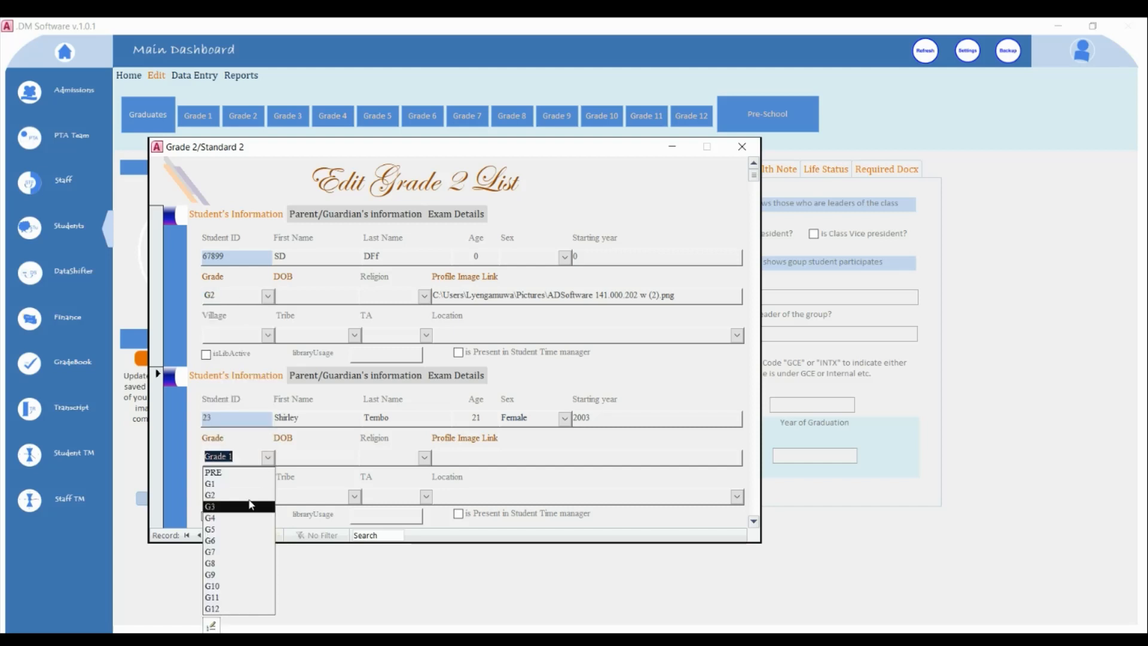
click(247, 496)
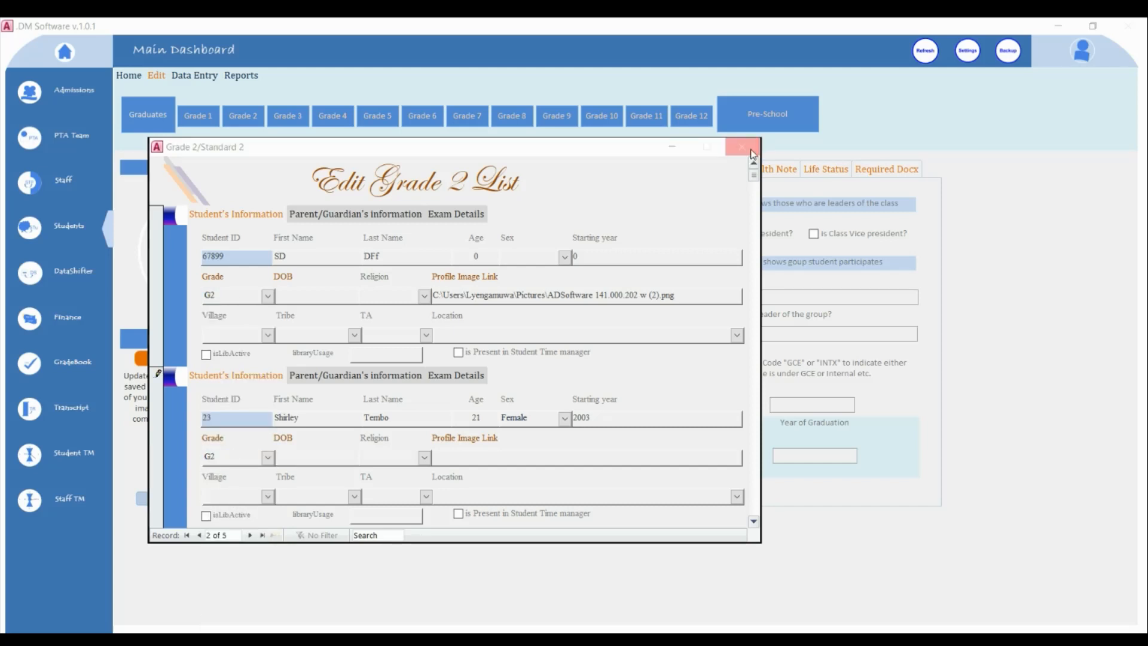
click(742, 147)
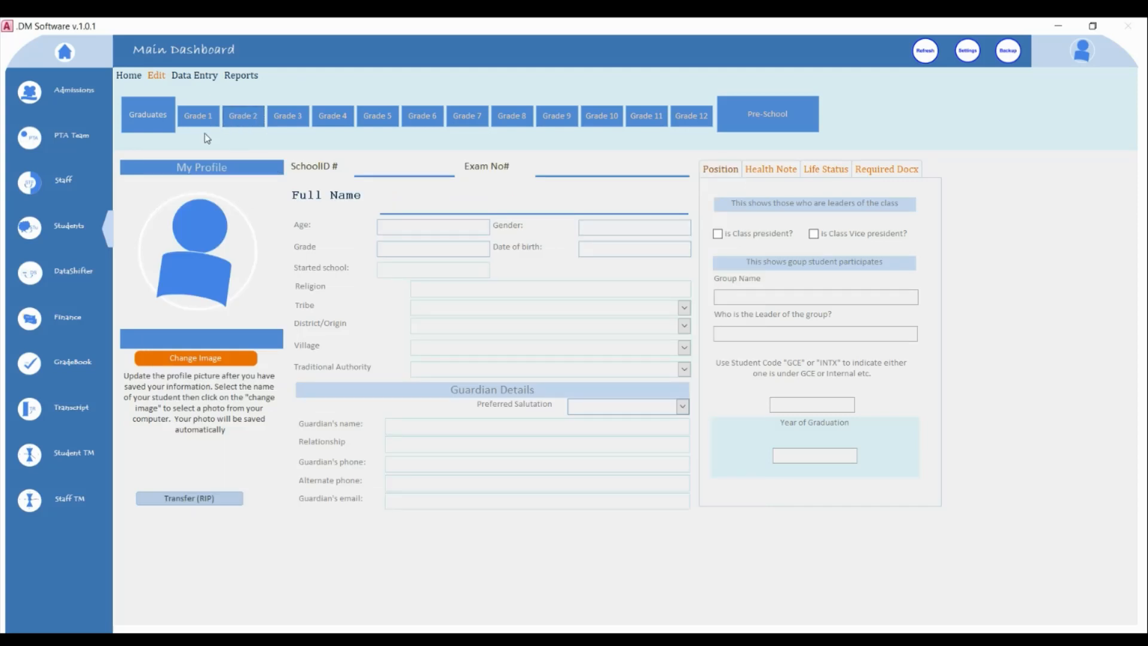
- Reopen the Grade 2 list to check the students' grade values, close it, and return to the Data Shifter
click(248, 120)
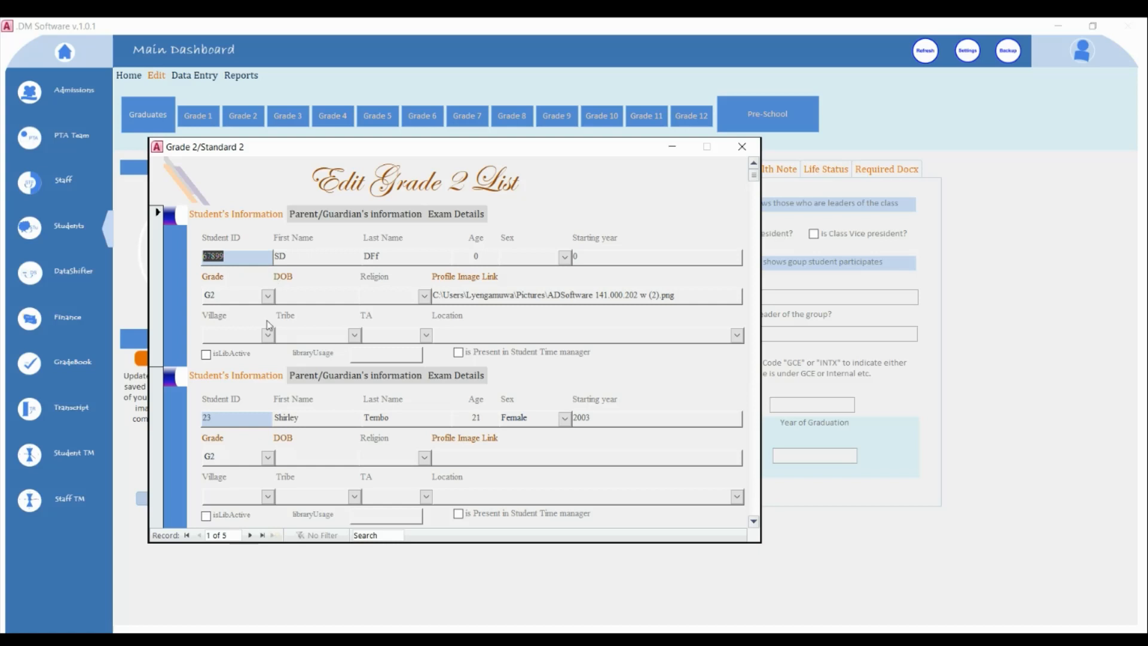
click(742, 147)
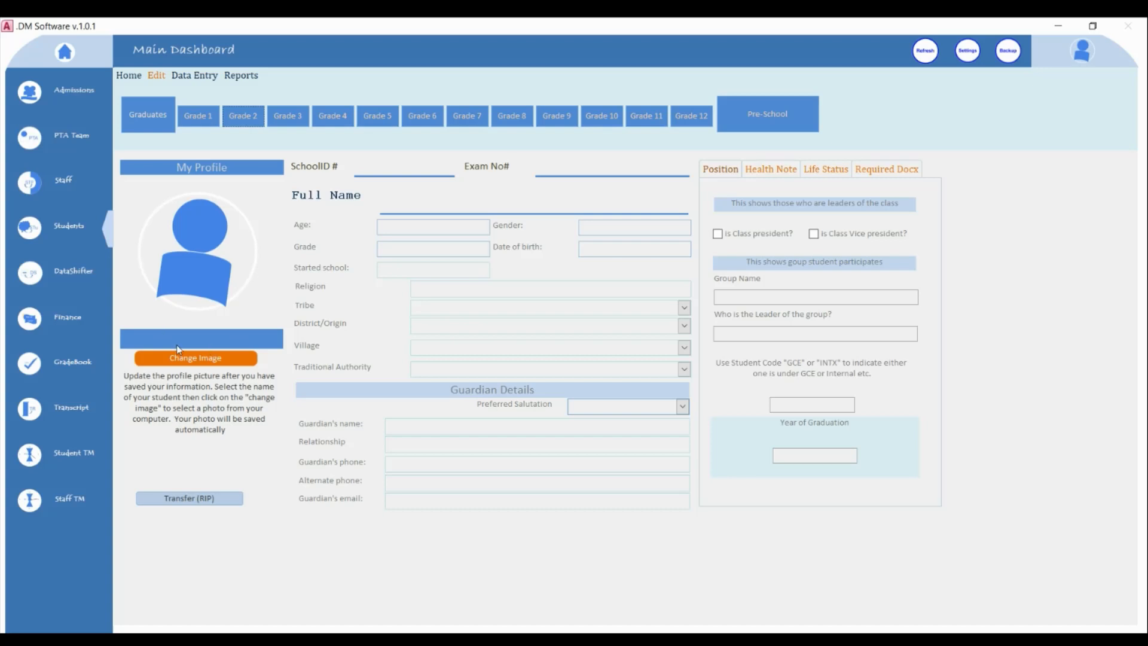
click(66, 273)
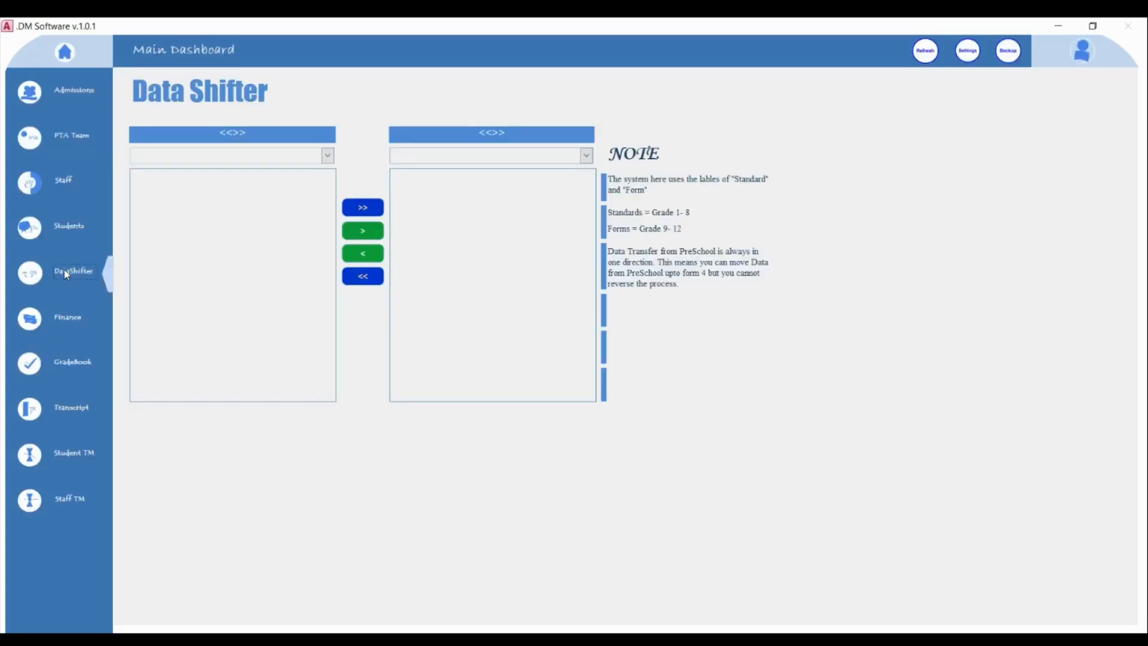